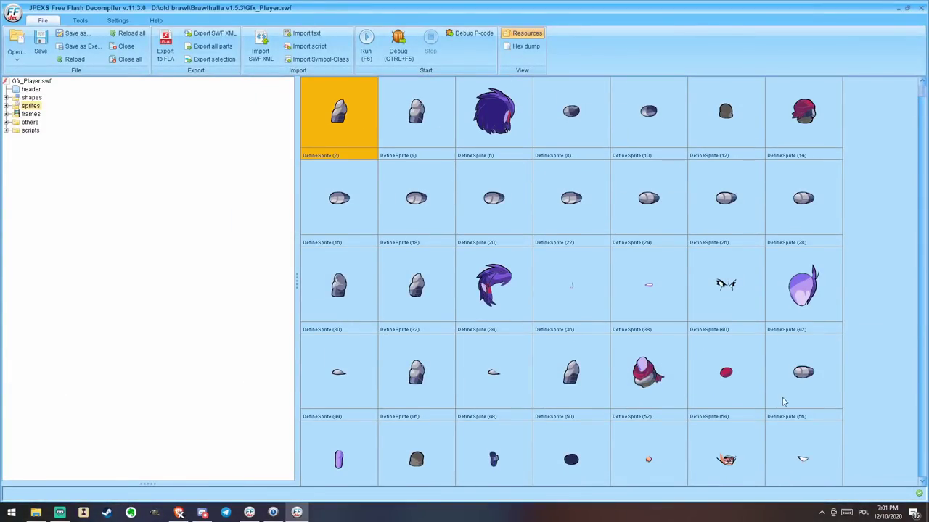
Select the sprites of Gfx_Player.swf from DefineSprite (2) through the fourth sprite in the fifth row.
shift+click(565, 455)
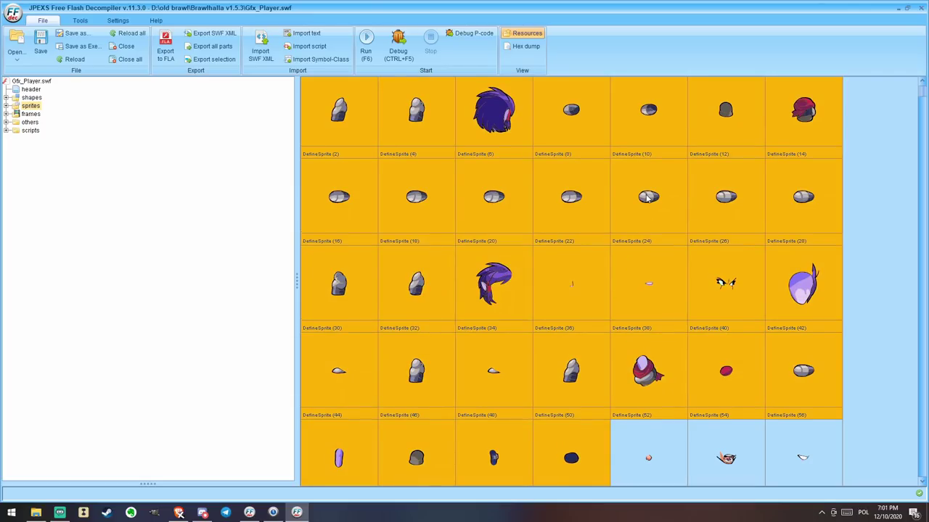
scroll(718, 192, up, 1)
click(812, 190)
click(666, 331)
click(551, 383)
click(557, 441)
shift+click(345, 119)
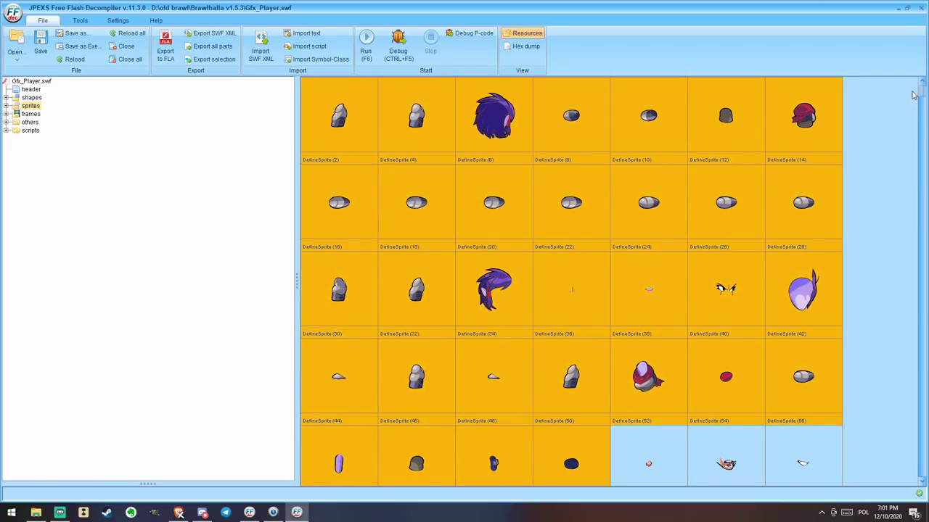
drag(922, 93, 925, 55)
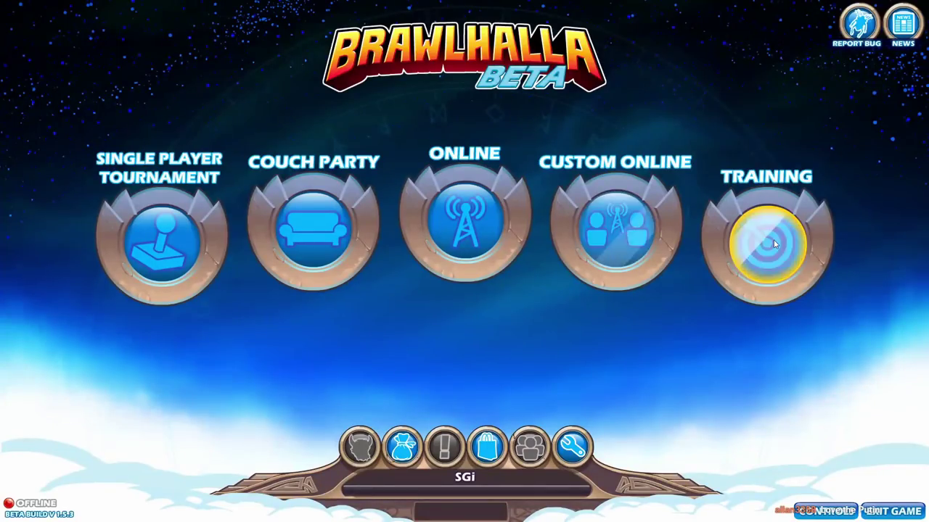
Switch to Brawlhalla and start a training match against the dummy bot with Cassidy as Player 1.
click(773, 244)
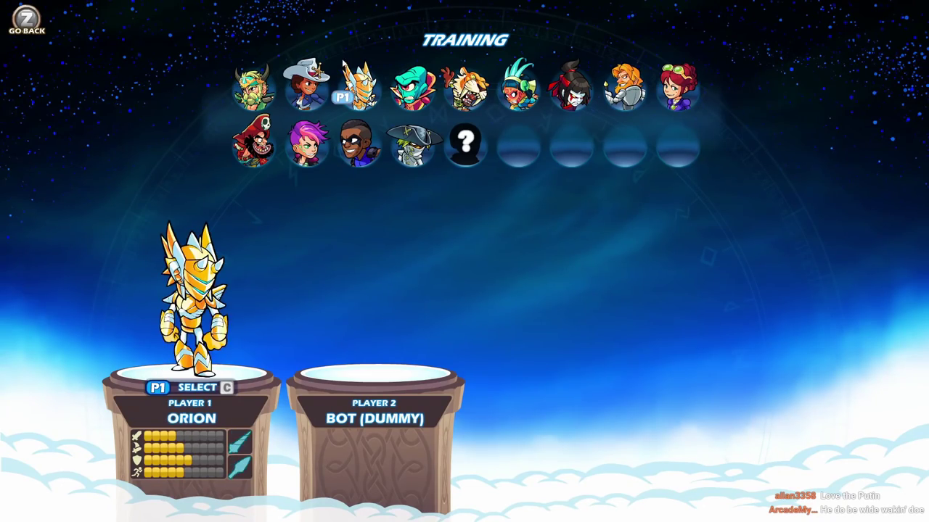
click(327, 69)
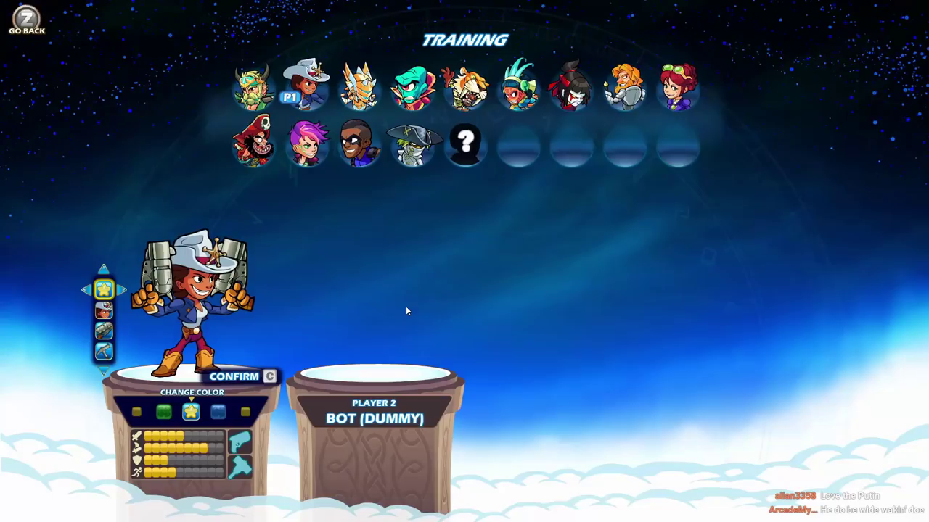
key(c)
key(c)
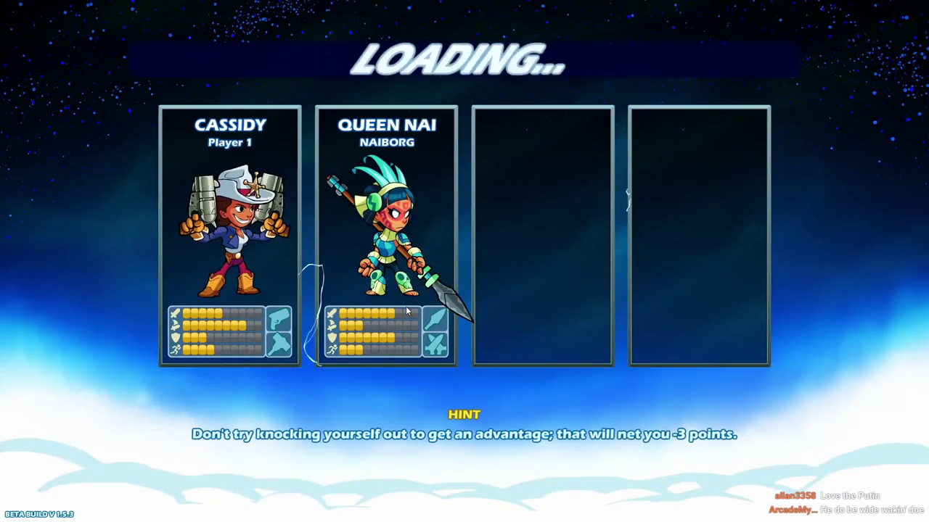
key(j)
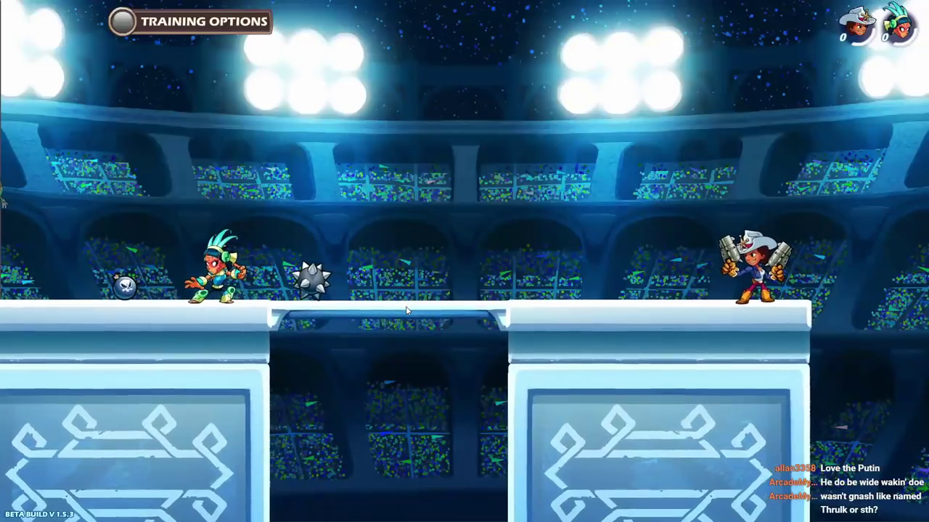
key(a)
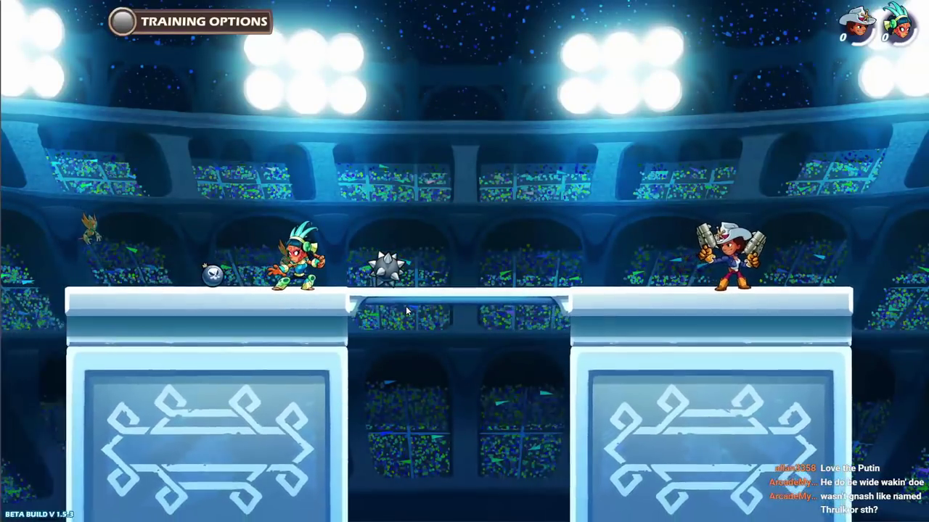
key(space)
key(j)
key(h)
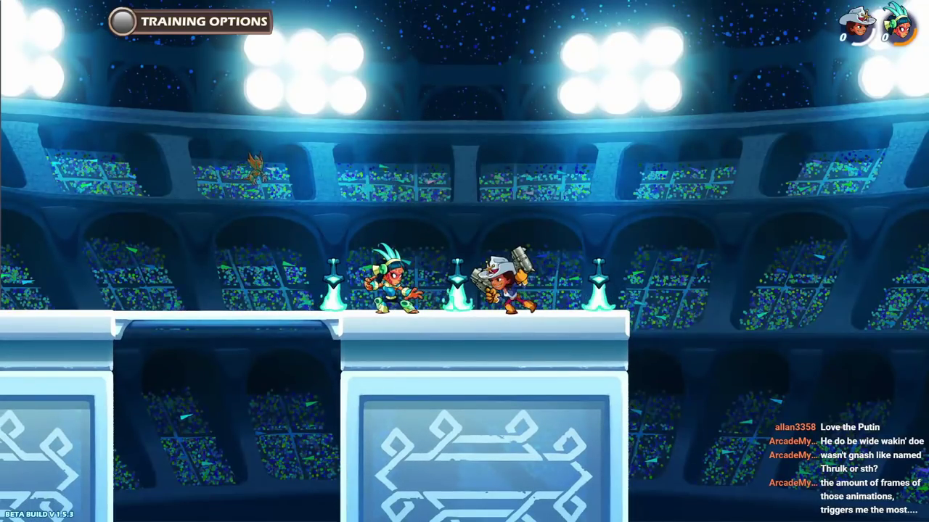
key(a)
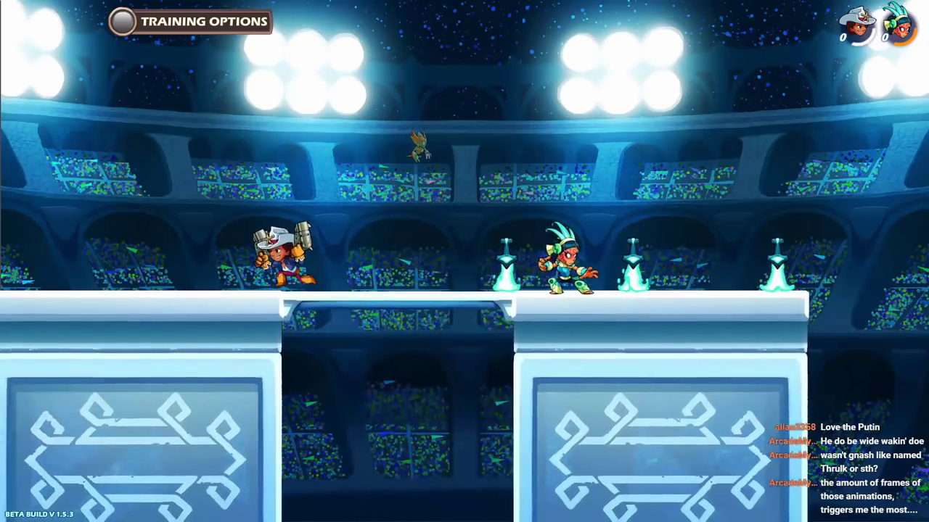
key(d)
key(a)
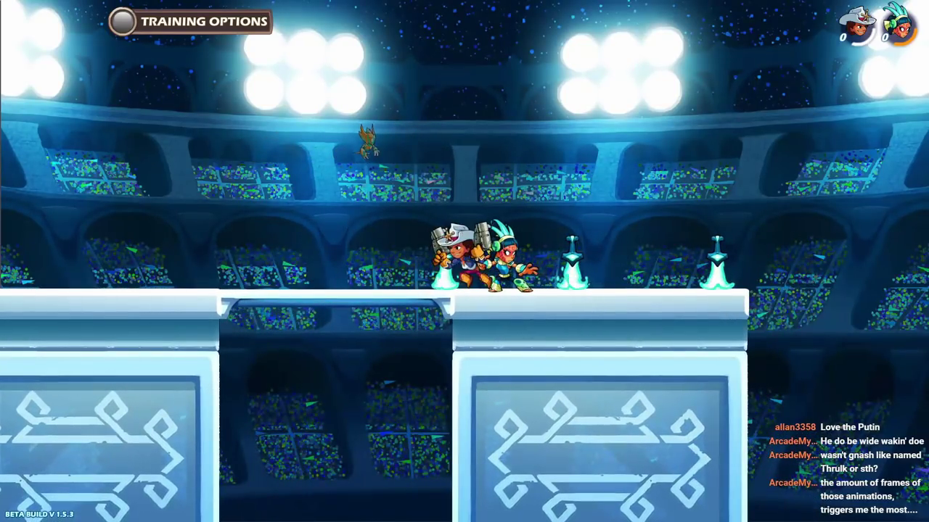
key(space)
key(a)
key(d)
key(j)
key(j)
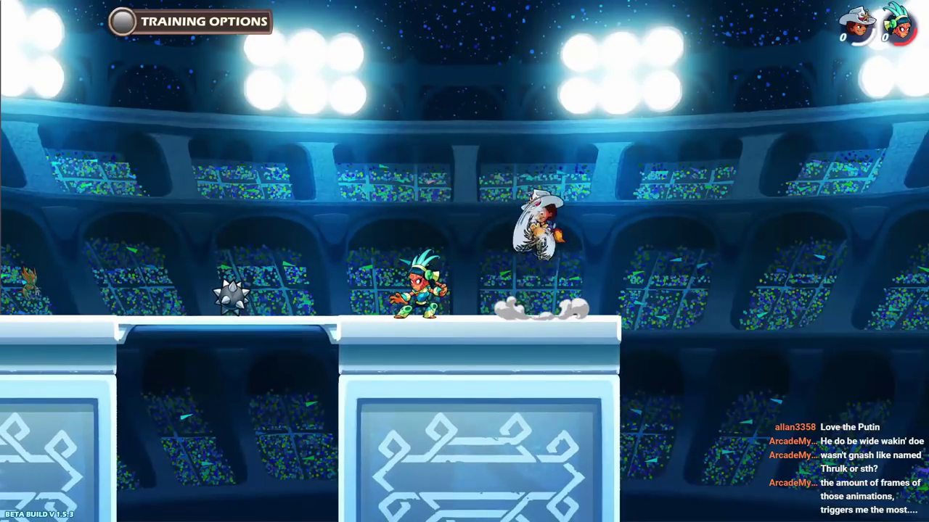
key(space)
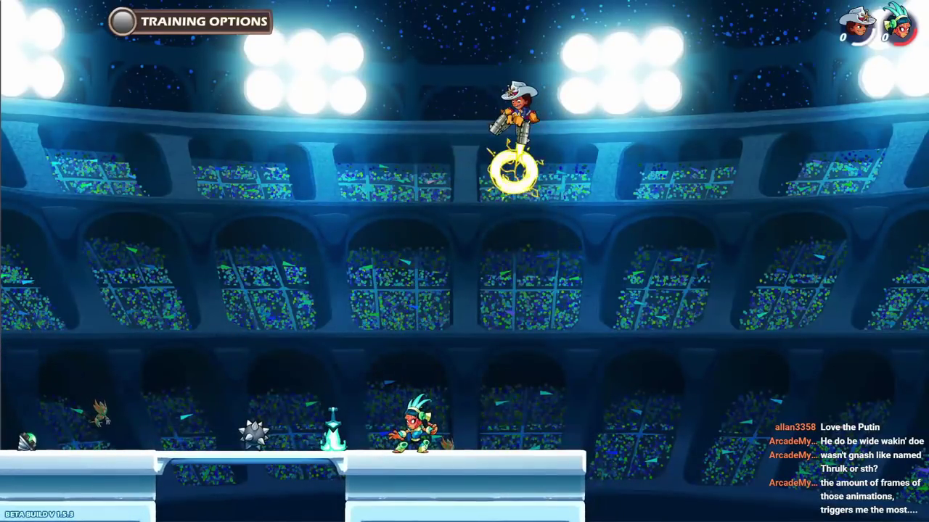
key(a)
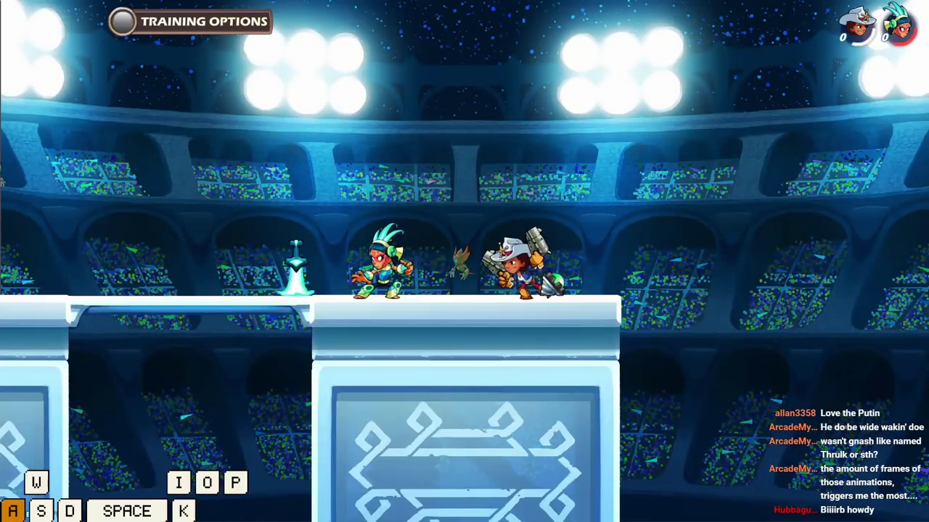
key(s)
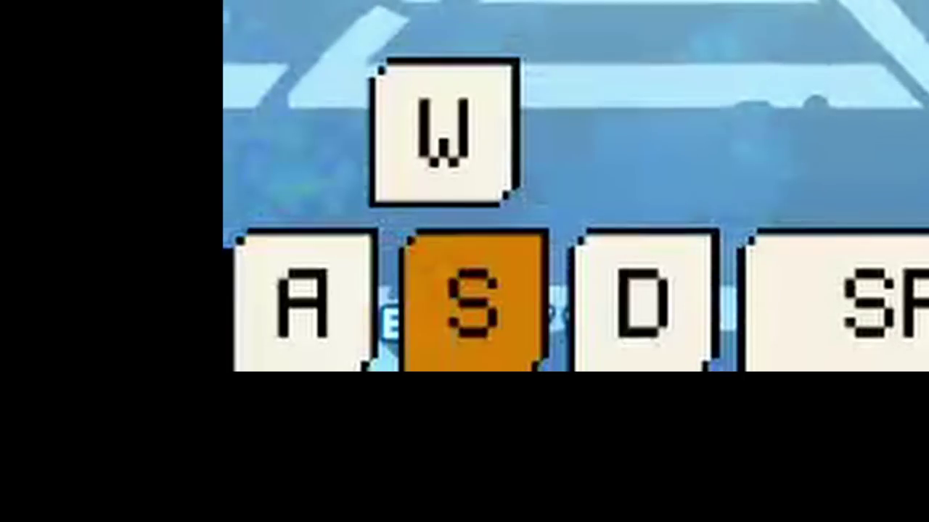
key(space)
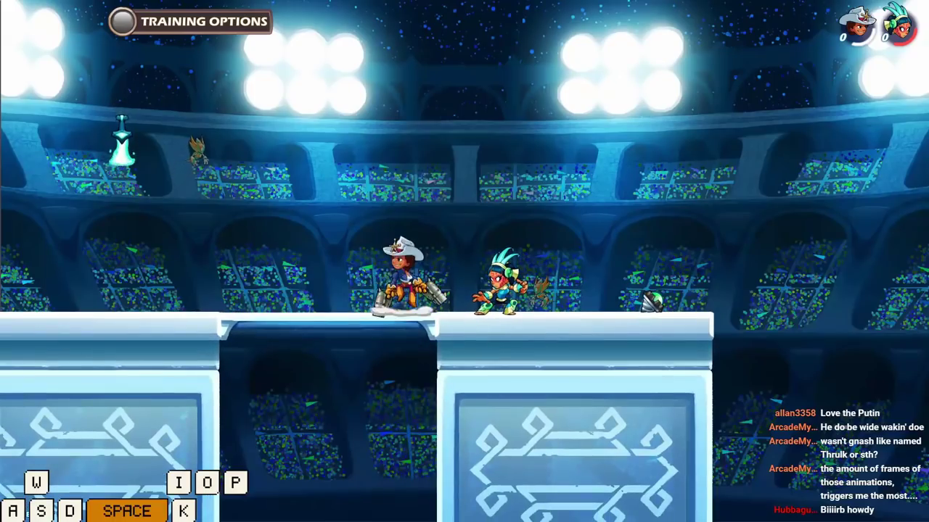
key(s)
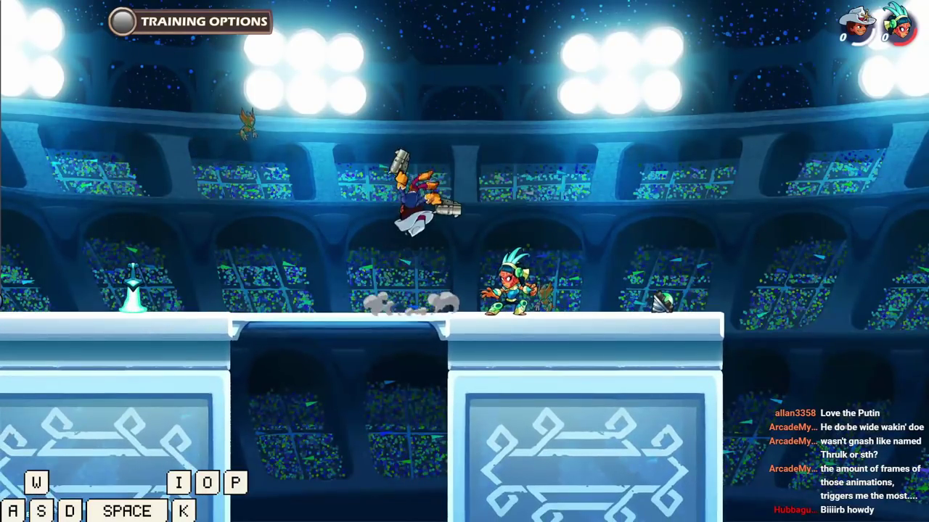
key(space)
key(s)
key(d)
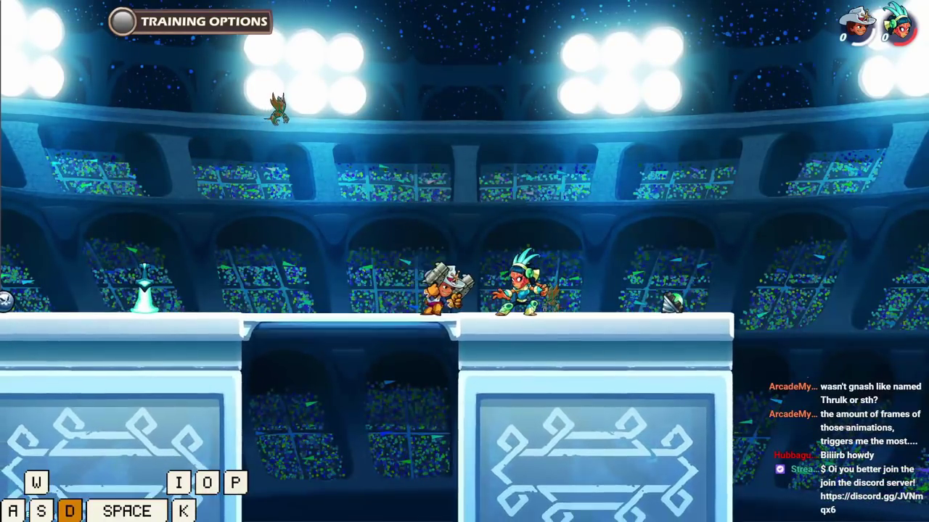
key(space)
key(s)
key(space)
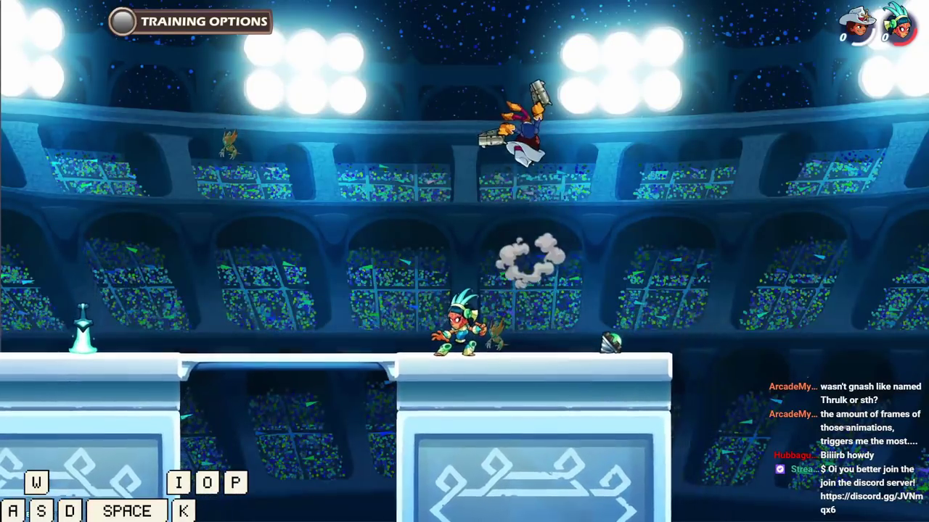
key(s)
key(d)
key(space)
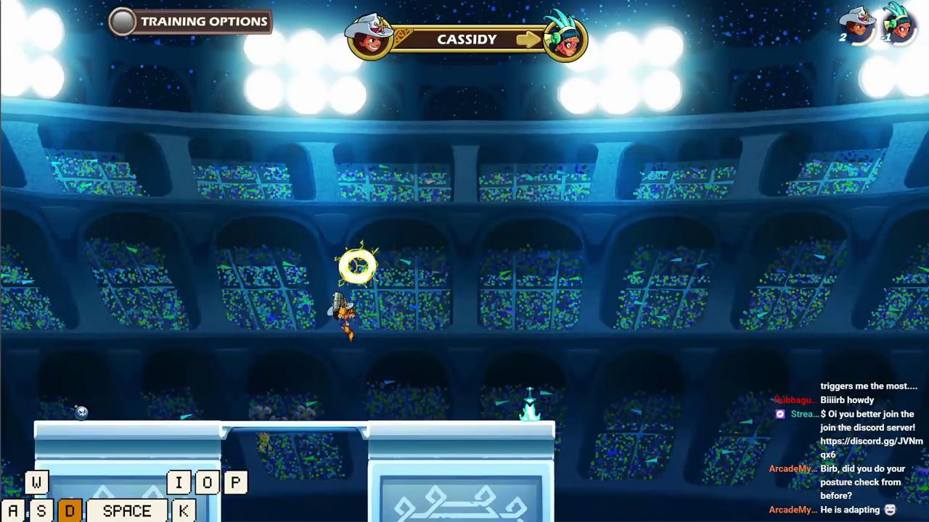
key(s)
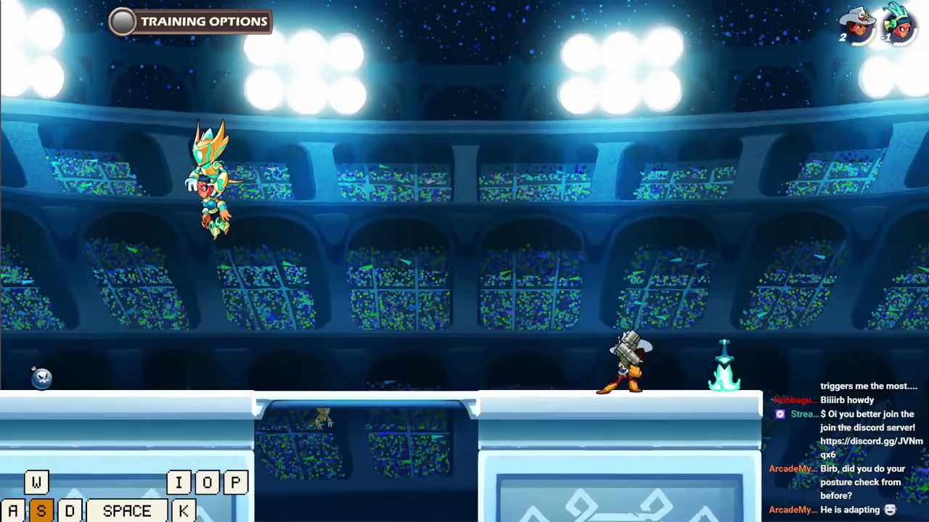
key(a)
key(p)
key(d)
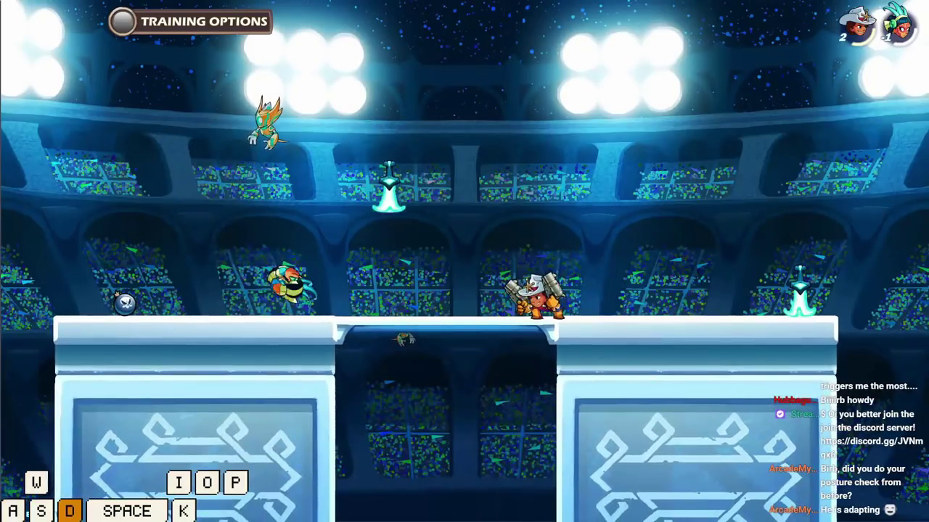
key(a)
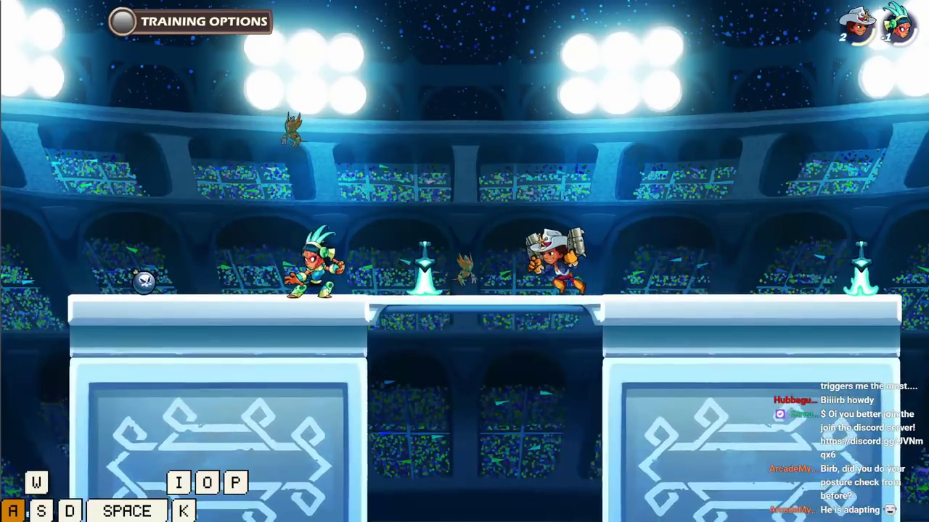
key(d)
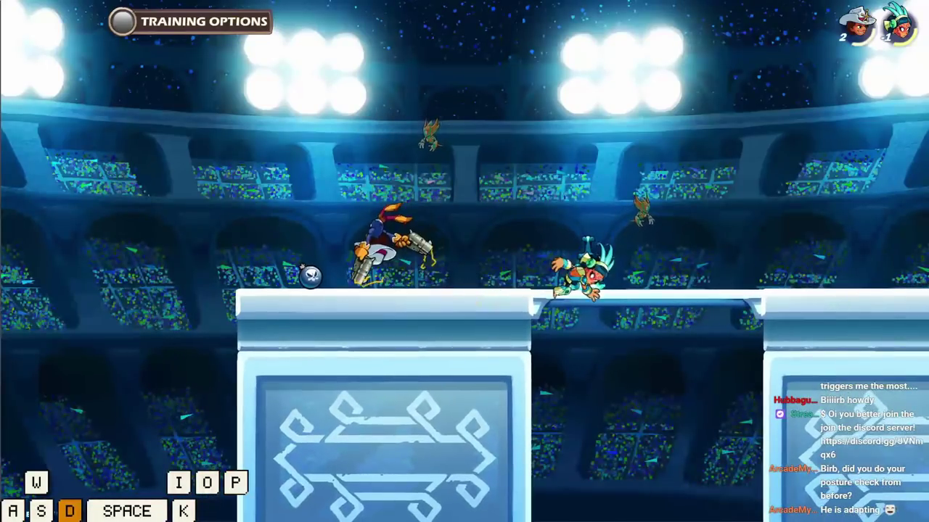
key(space)
key(a)
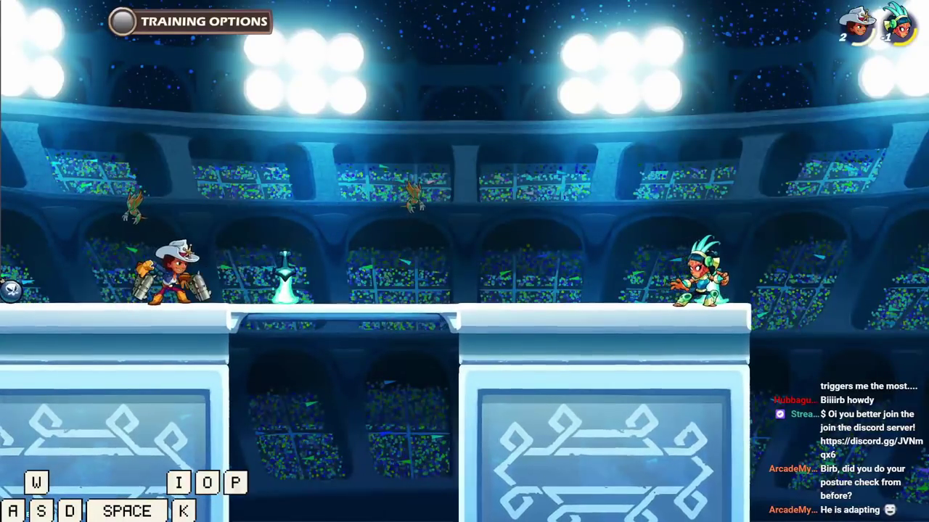
key(d)
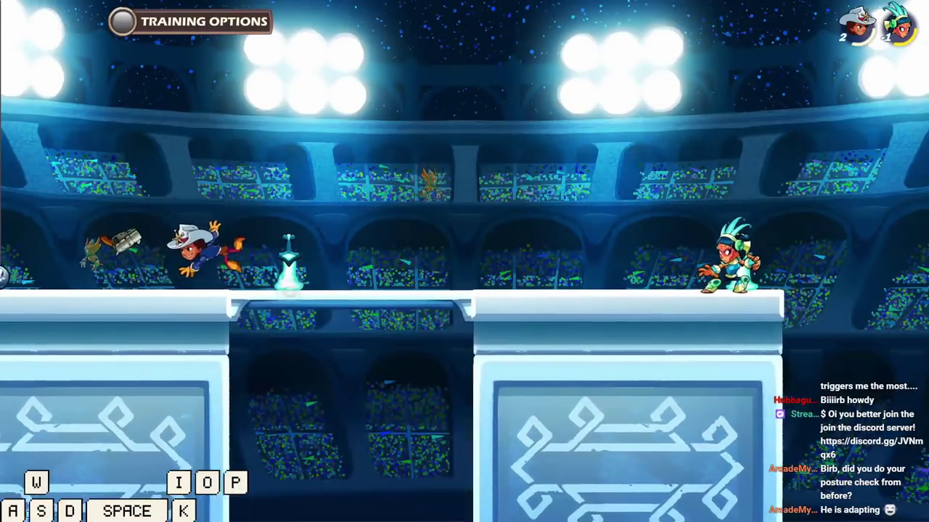
key(d)
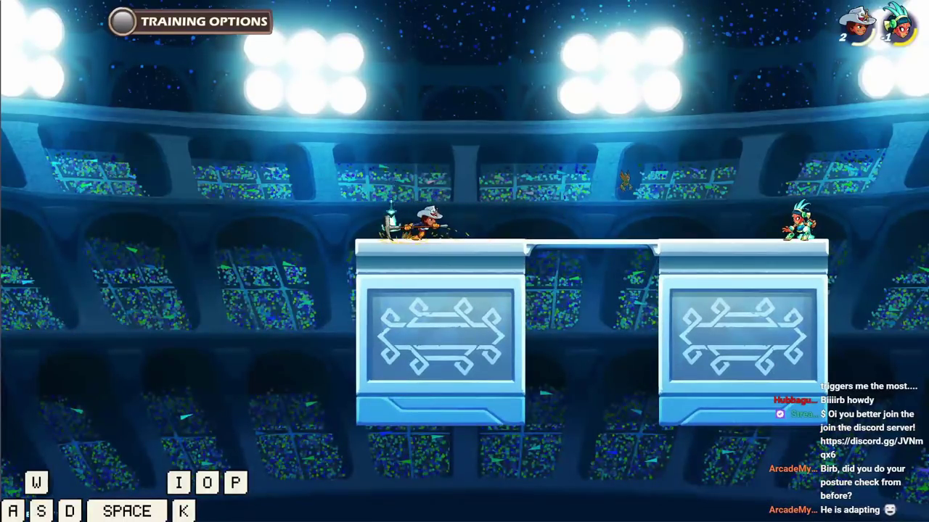
key(d)
key(o)
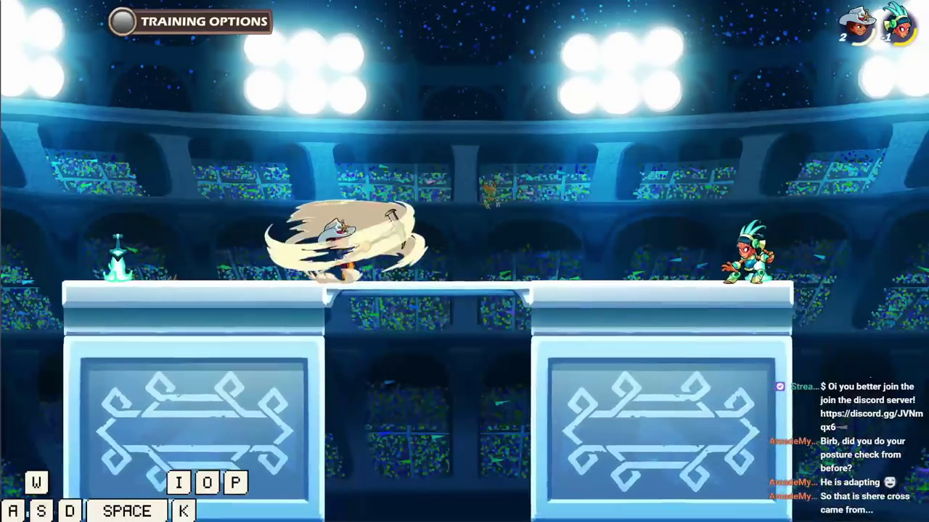
key(s)
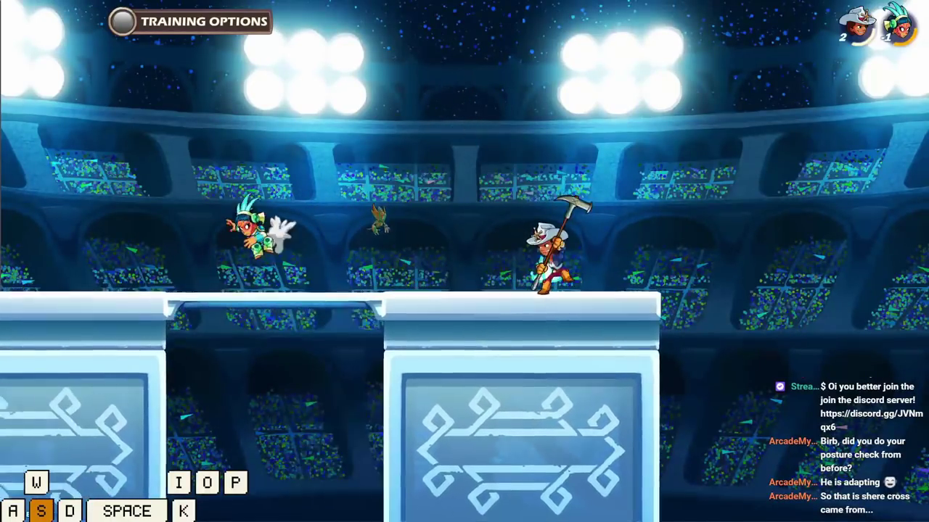
key(d)
key(a)
key(p)
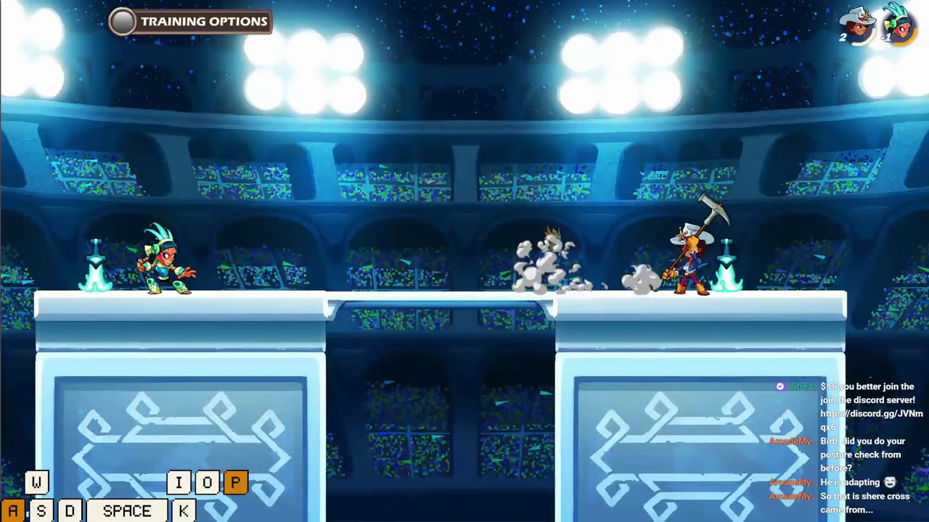
key(d)
key(s)
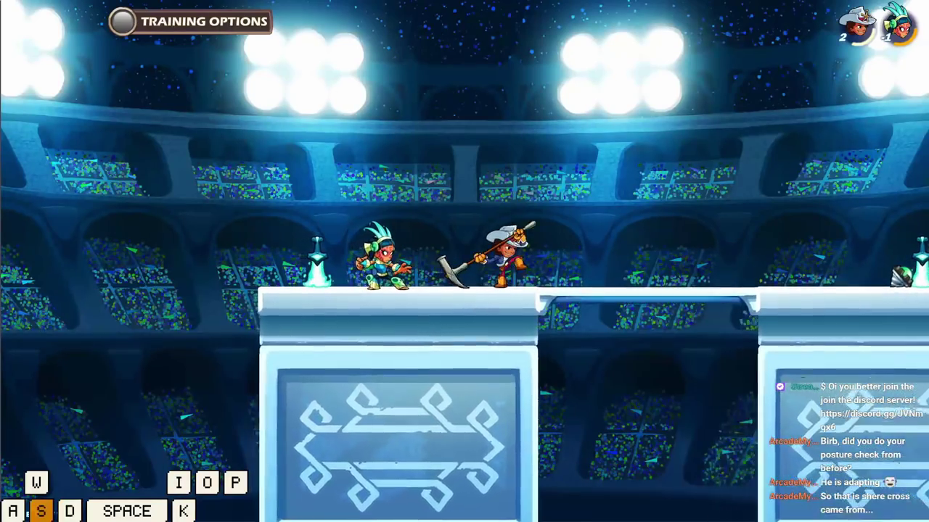
key(space)
key(a)
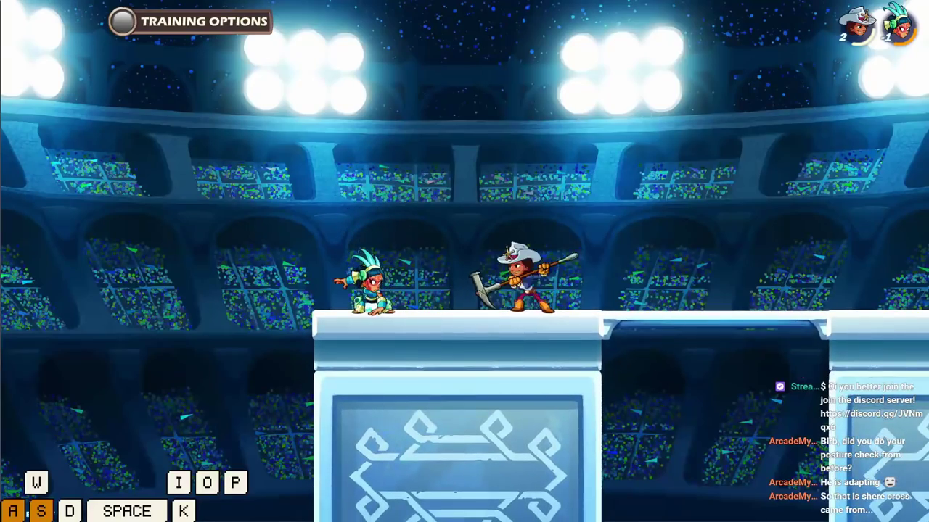
key(d)
key(a)
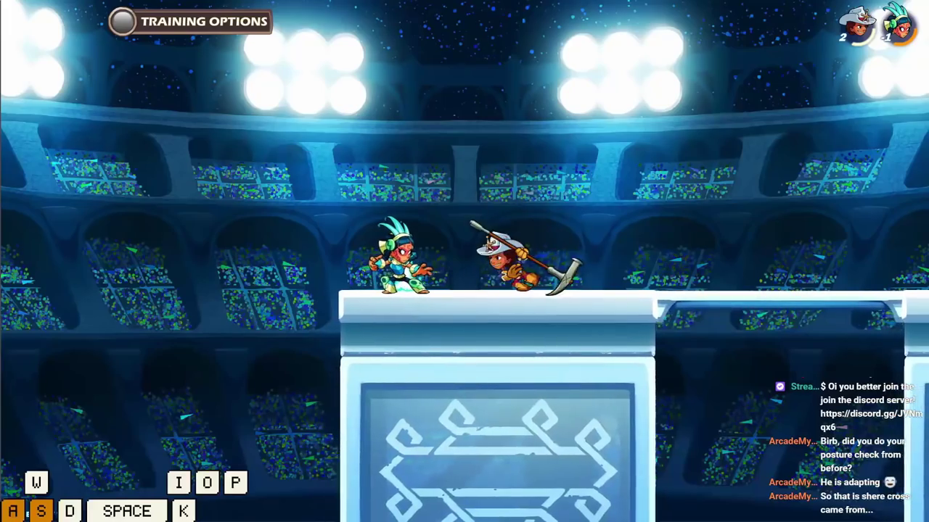
key(d)
key(o)
key(a)
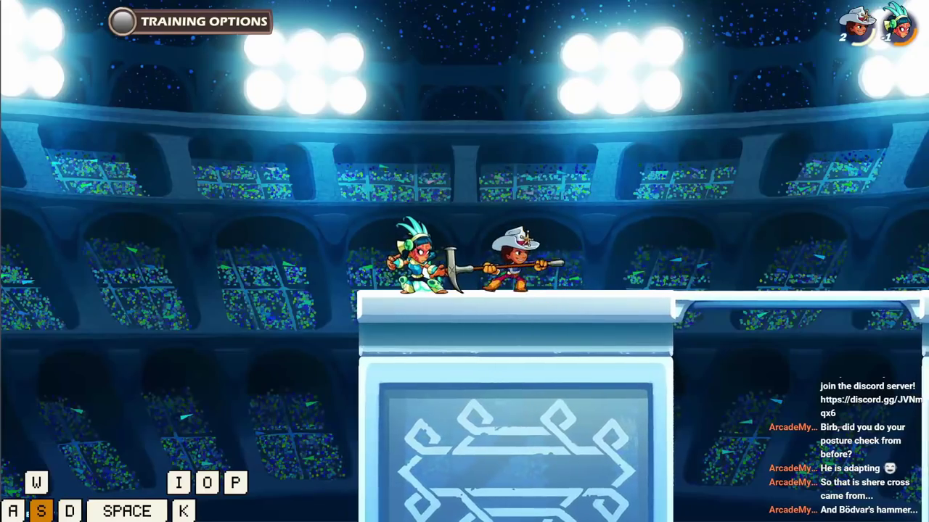
key(o)
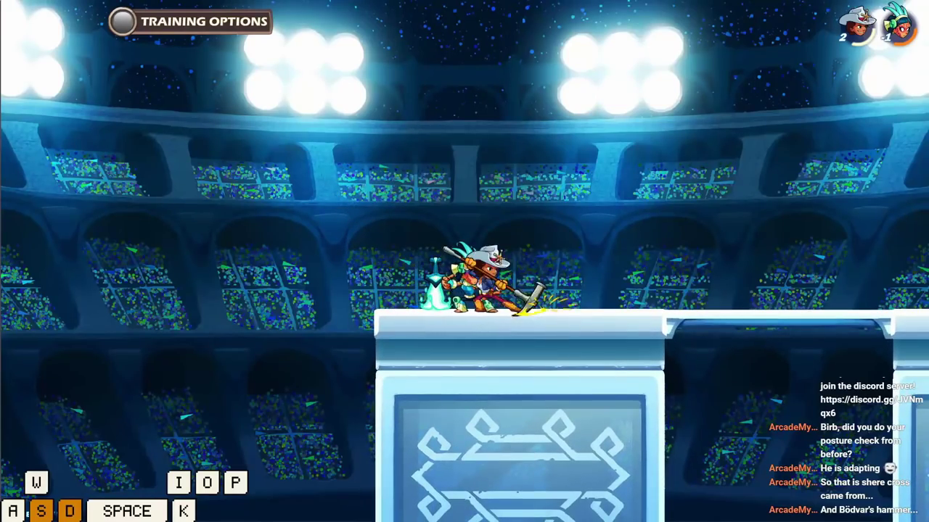
Chase the dummy bot across Thundergard Stadium and try Cassidy's old hammer attacks on the ground and in the air.
key(a)
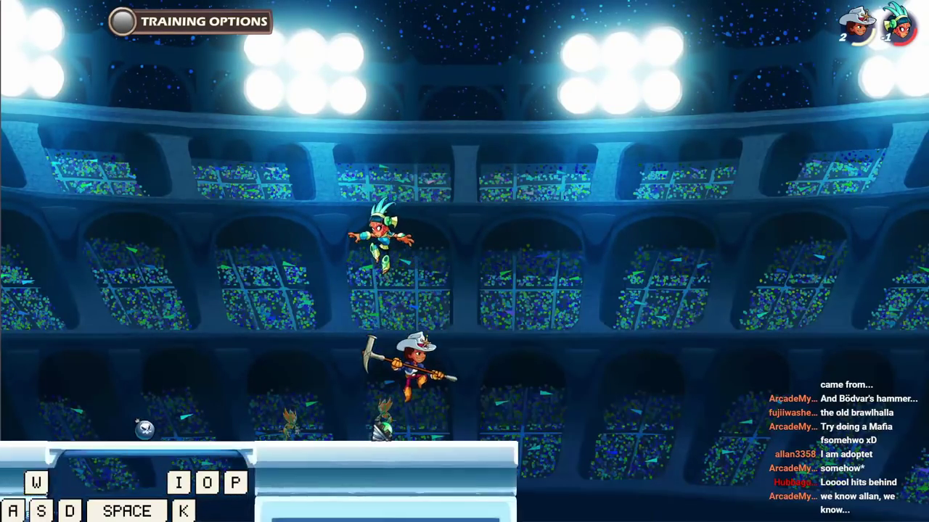
key(a)
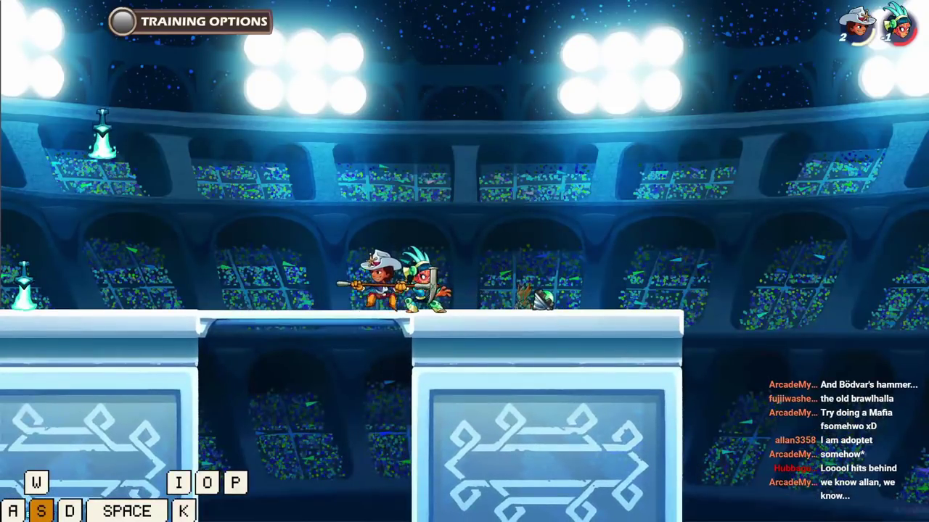
key(o)
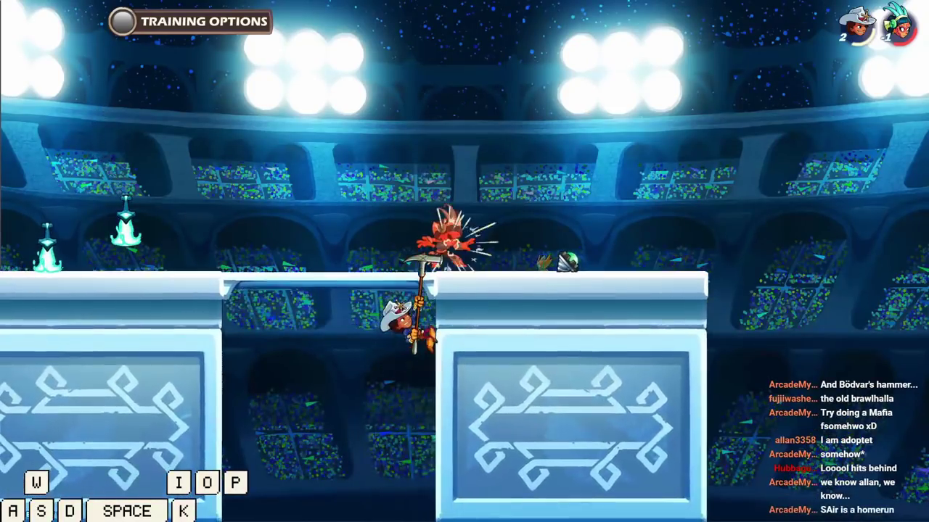
key(space)
key(o)
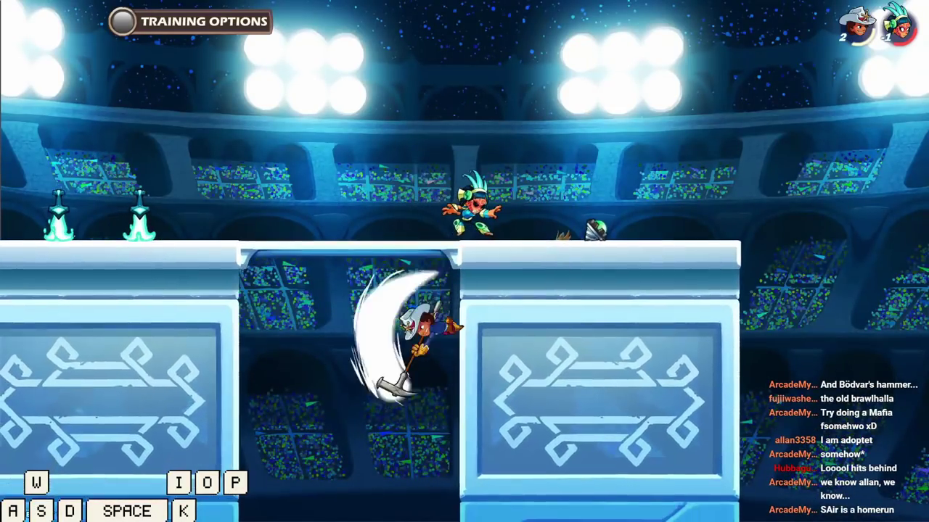
key(space)
key(s)
key(space)
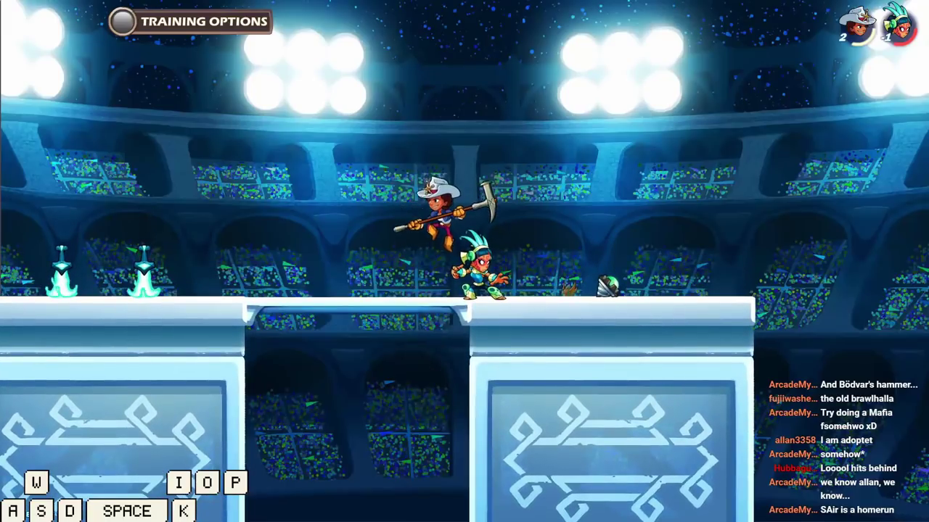
key(o)
key(space)
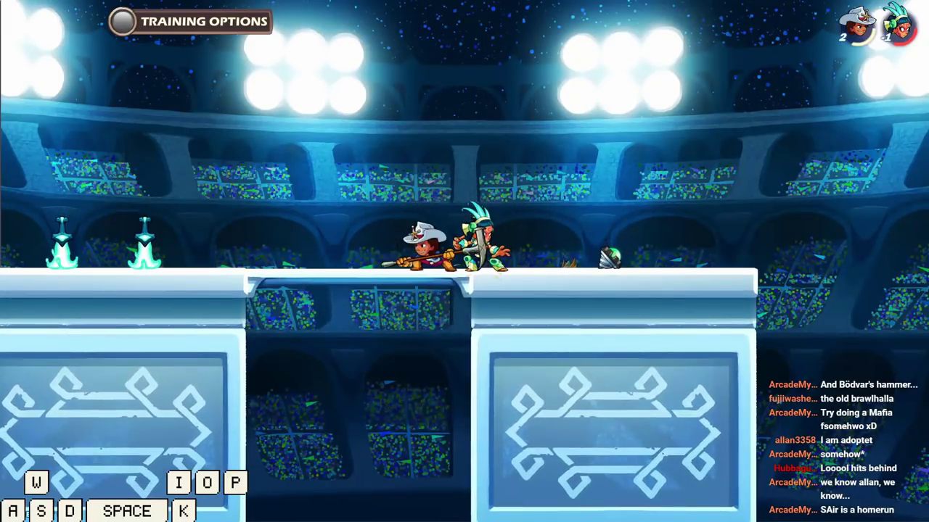
key(space)
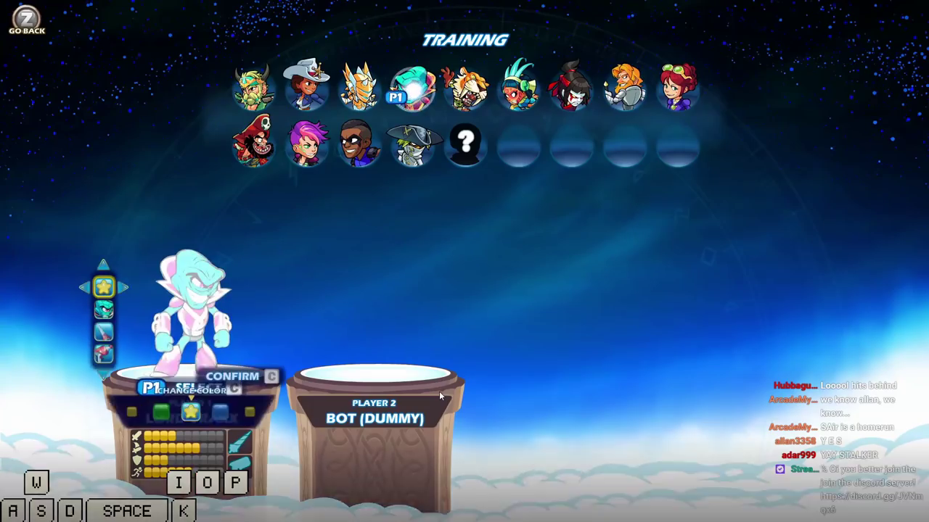
Confirm Lord Vraxx as Player 1, switch out to Cheat Engine and back, and proceed to the realm vote.
key(c)
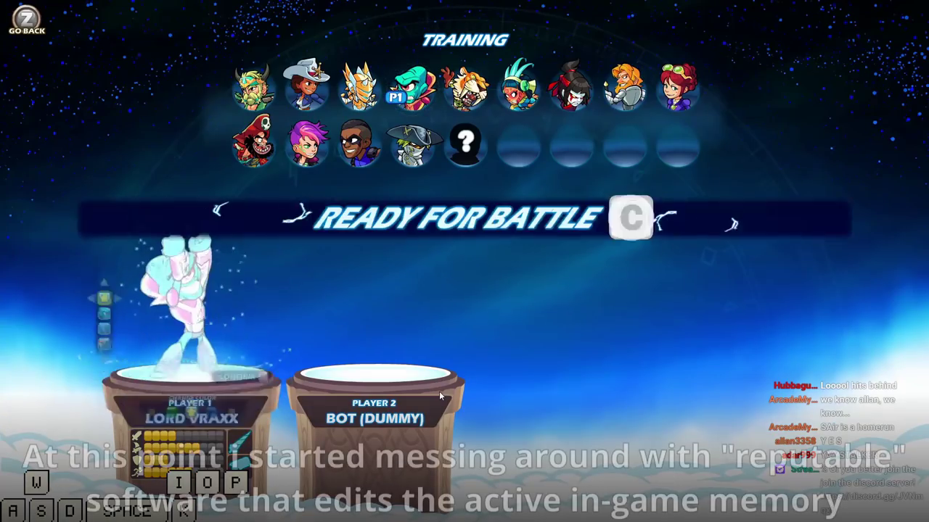
key(alt+Tab)
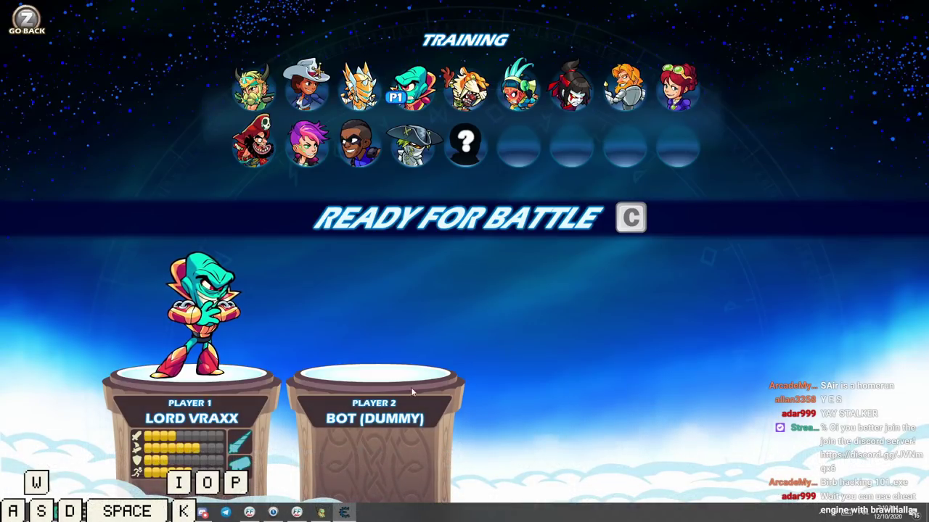
key(z)
key(c)
key(w)
key(o)
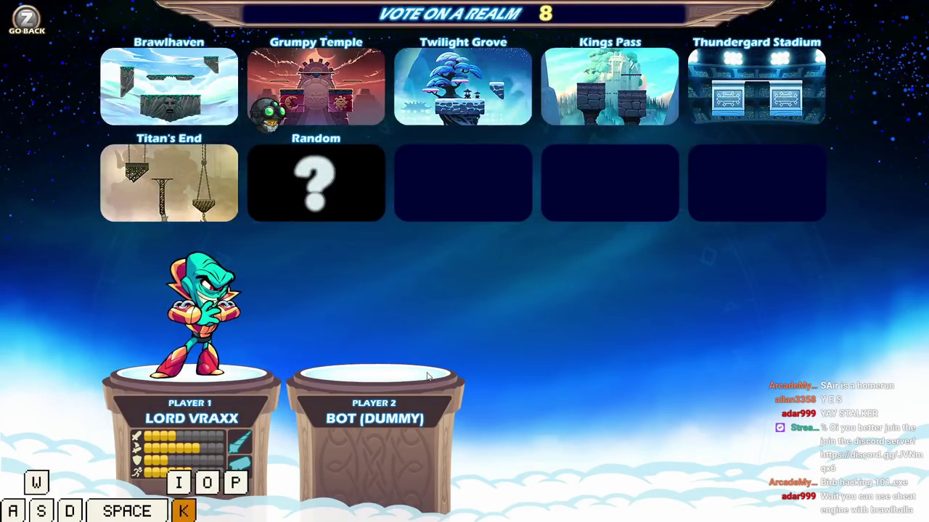
Return to the legend selection, switch to Cheat Engine again, and start the training match in Twilight Grove.
key(k)
key(alt+Tab)
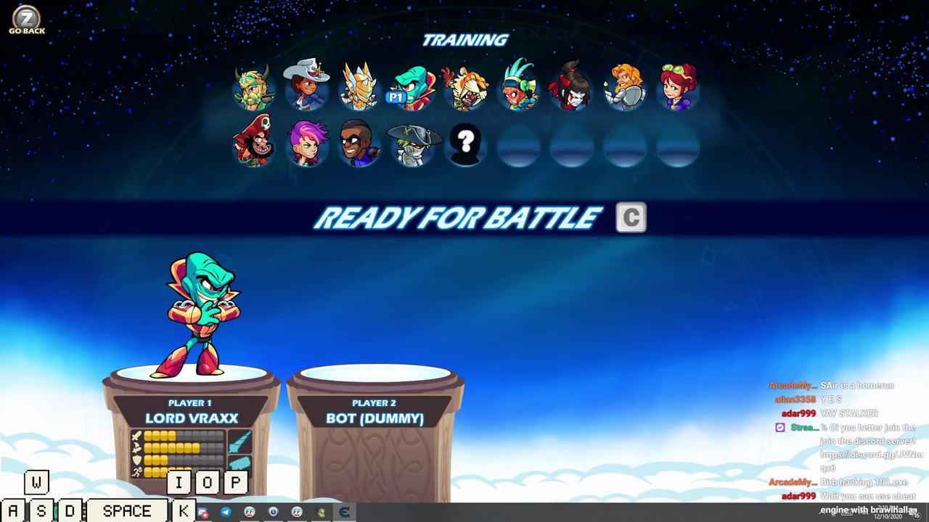
key(o)
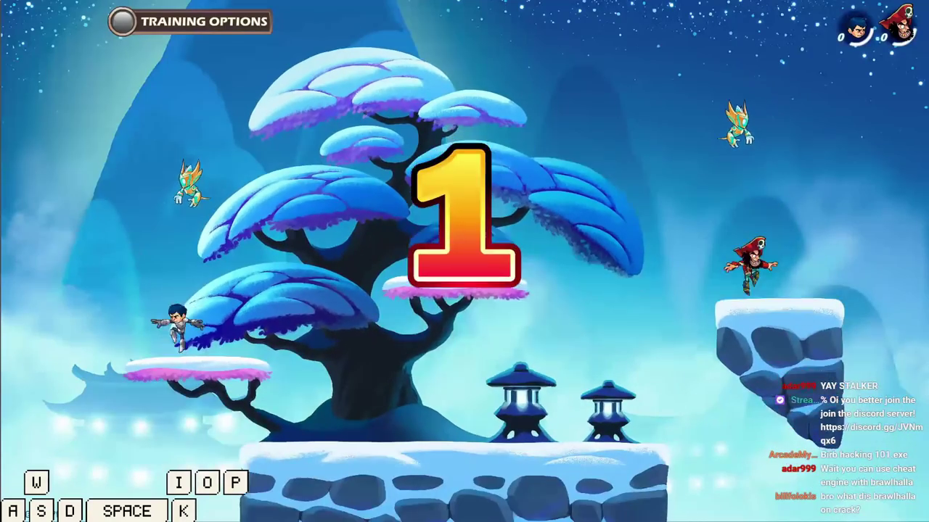
Run and jump the black-haired scrapped character across Twilight Grove and pick up the weapon on the lowest tree platform.
key(d)
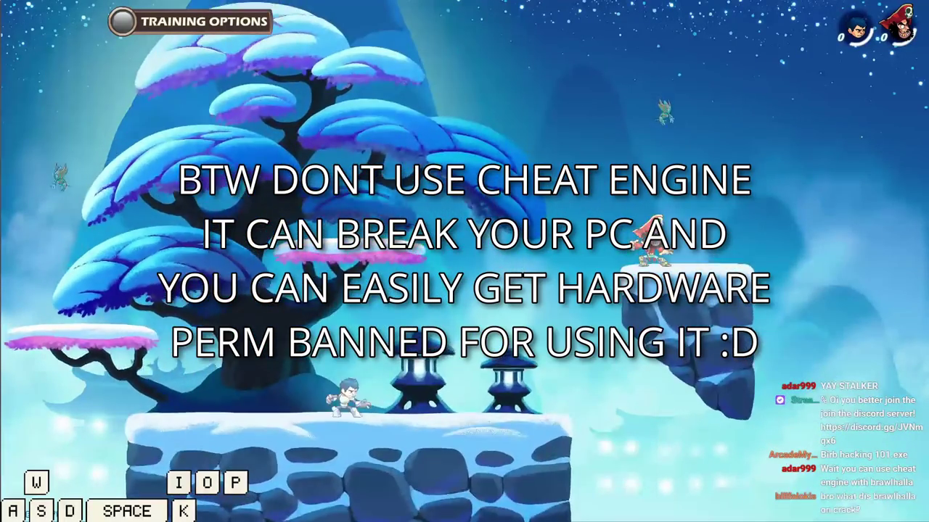
key(w)
key(space)
key(d)
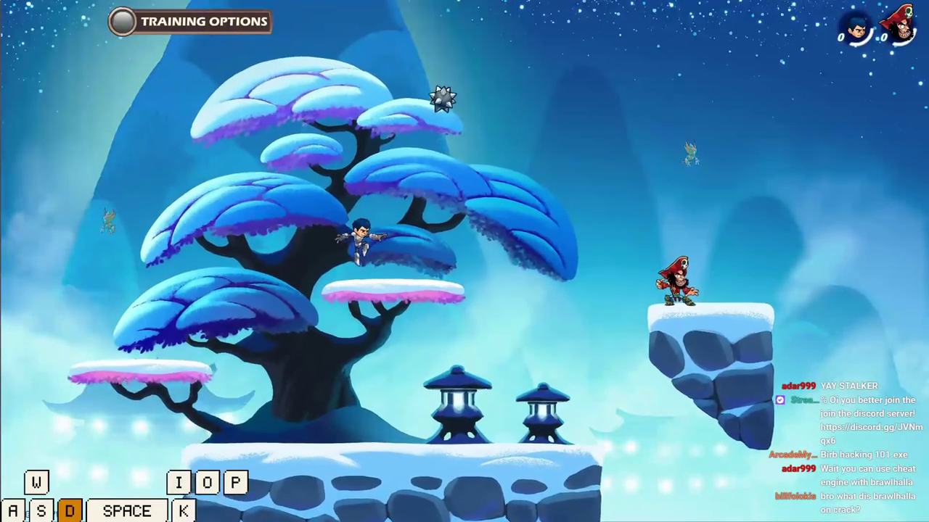
key(i)
key(a)
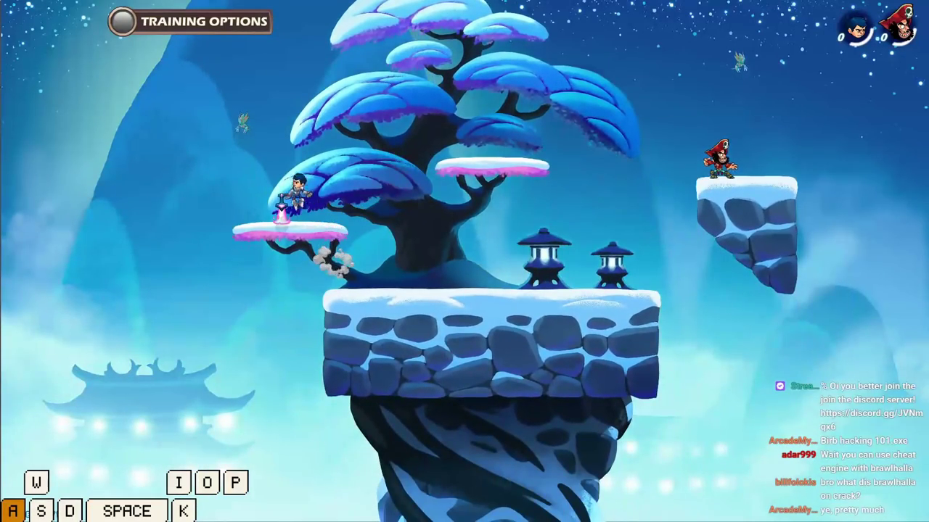
Walk, turn, jump and charge with the rocket lance on Twilight Grove's main snowy ground.
key(d)
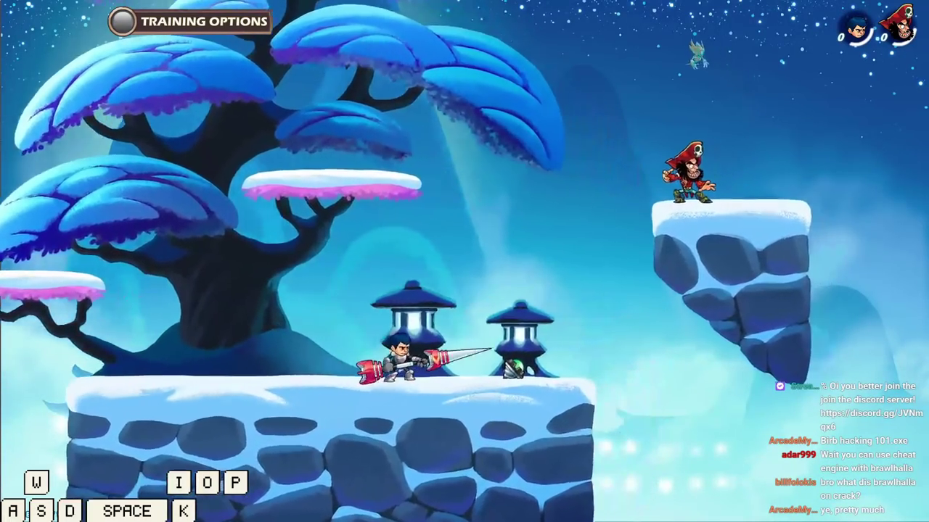
key(a)
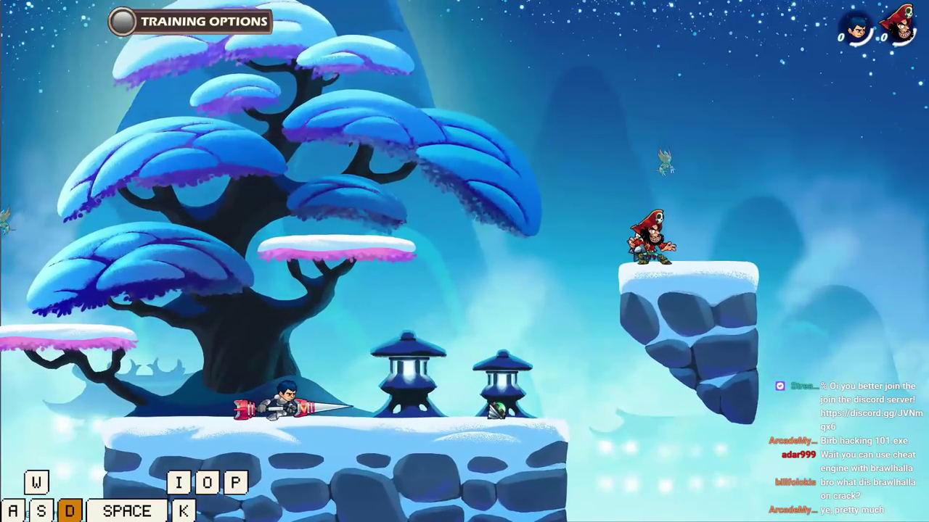
key(a)
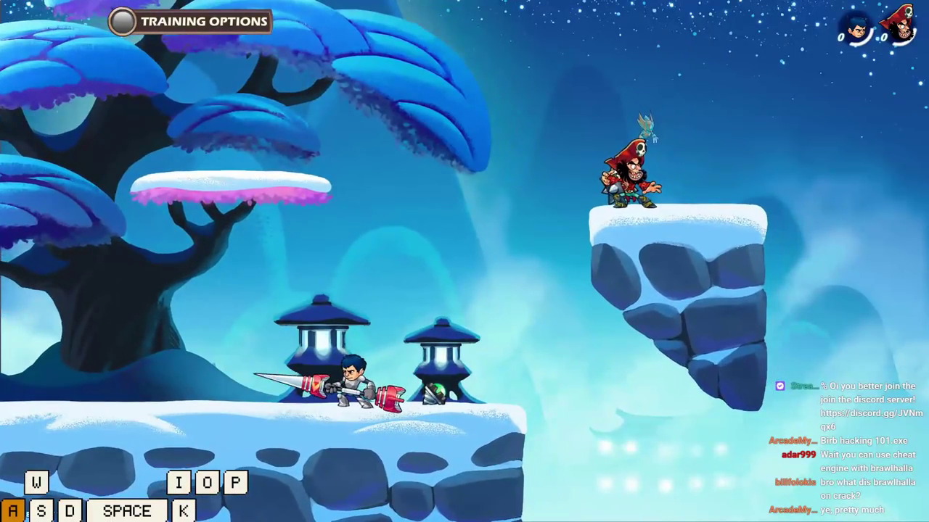
key(w)
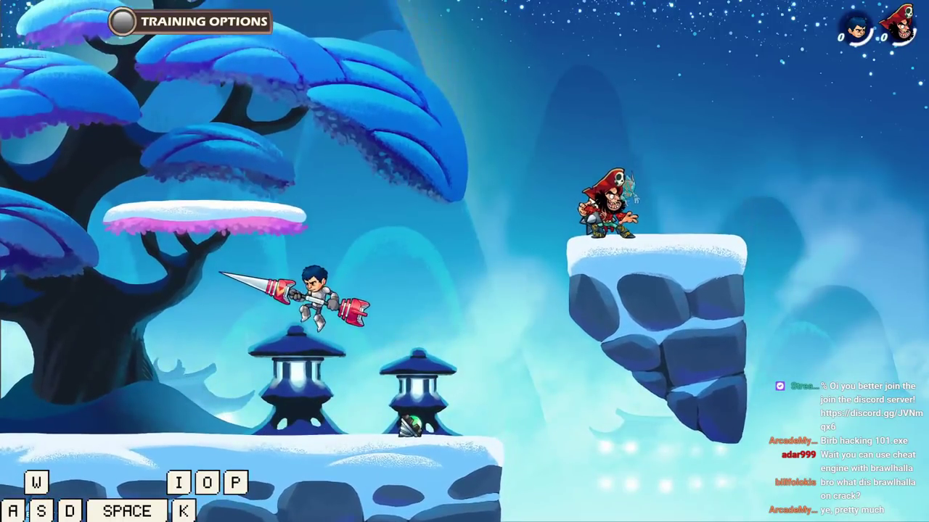
key(a)
key(w)
key(d)
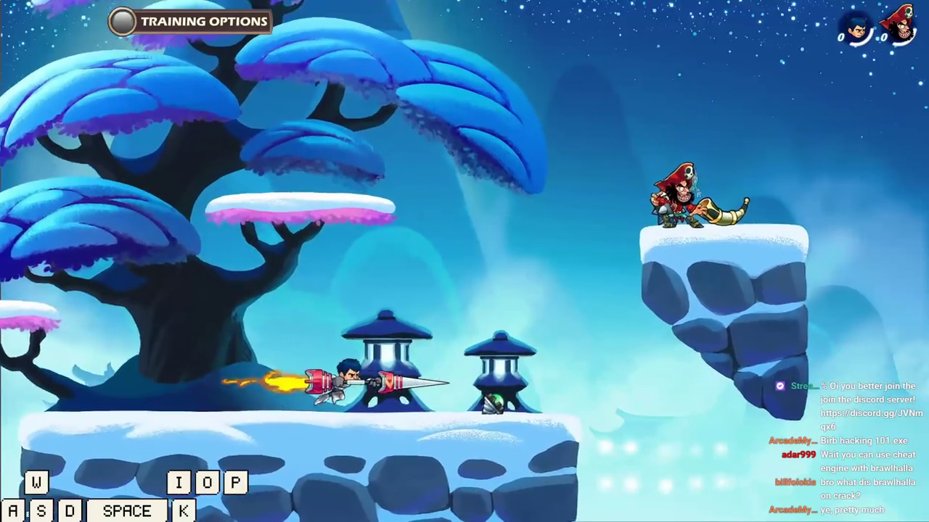
Try rocket lance attacks over the gap beside the floating rock and return to the main ground.
key(s)
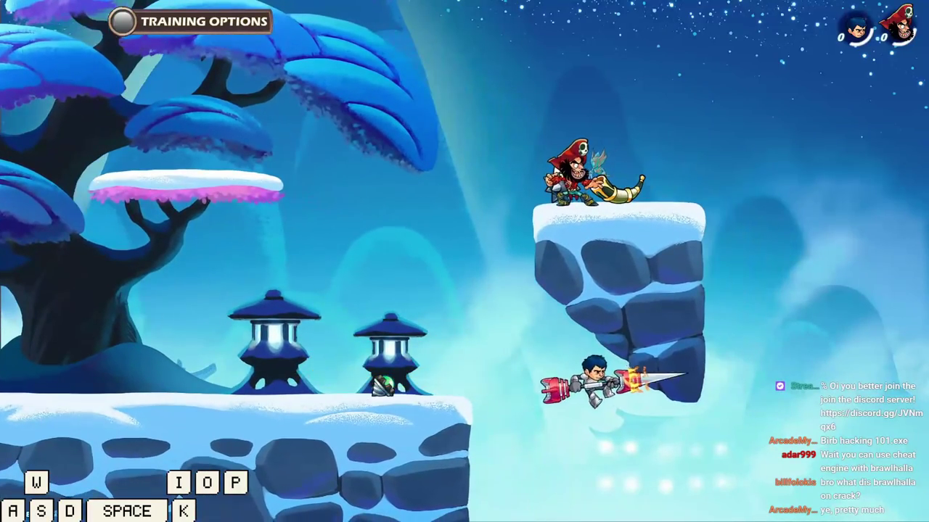
key(a)
key(w)
key(space)
key(d)
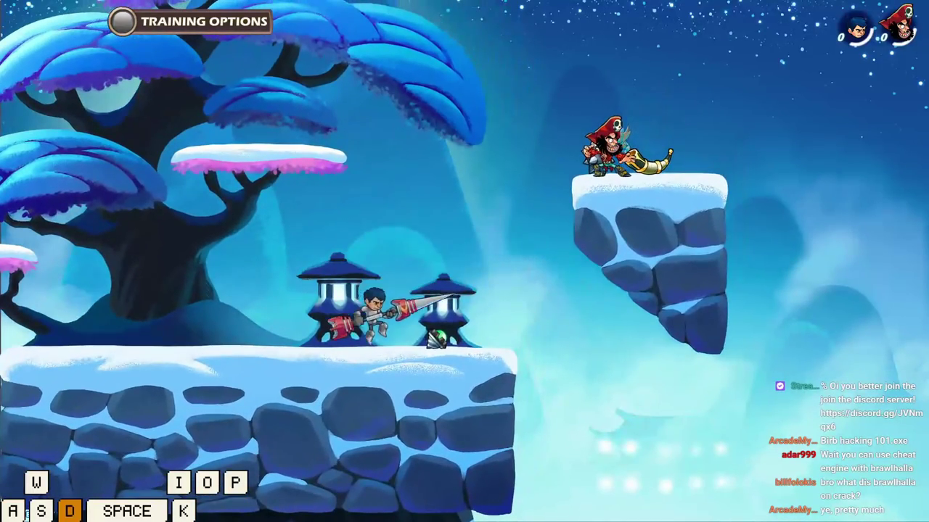
key(space)
key(s)
key(i)
key(a)
key(space)
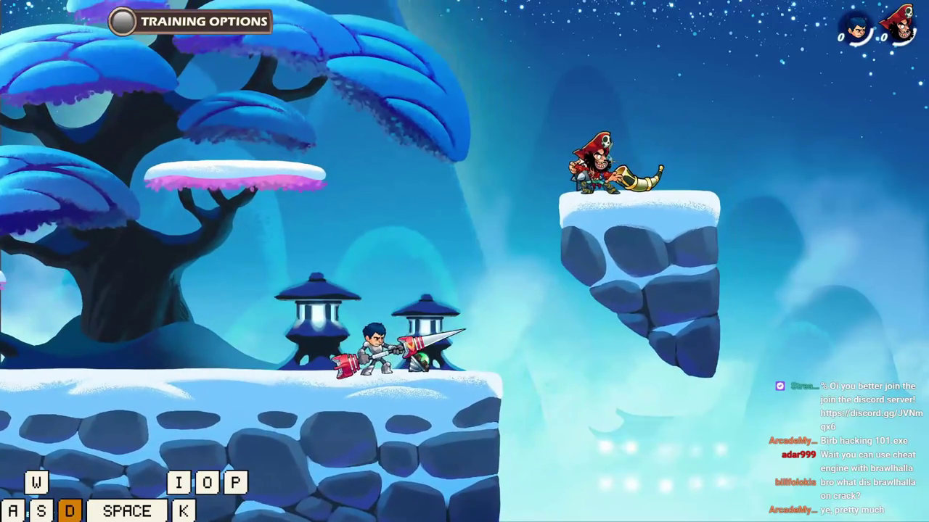
Jump over to the floating rock and hit the pirate bot with a downward rocket lance attack.
key(space)
key(a)
key(space)
key(s)
key(i)
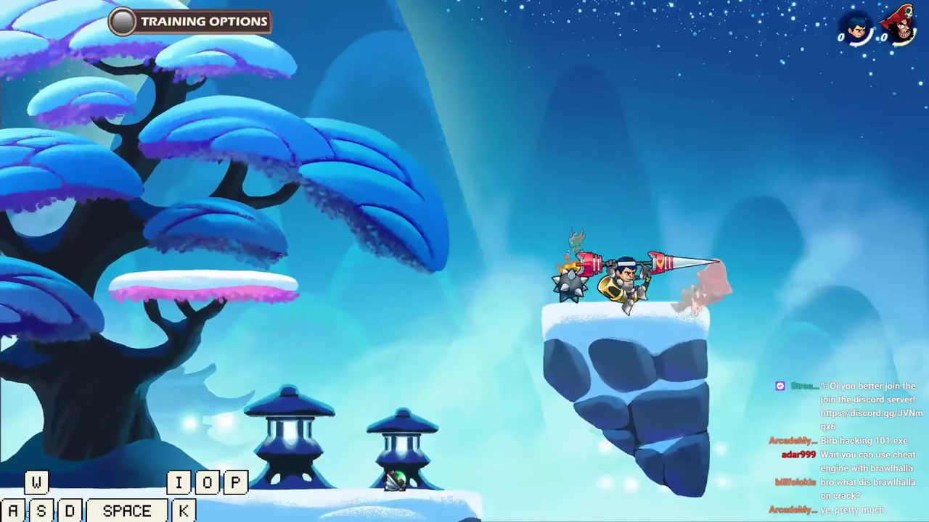
Keep attacking the pirate bot with aerial light and heavy rocket lance moves around the floating rock.
key(space)
key(a)
key(space)
key(s)
key(o)
key(d)
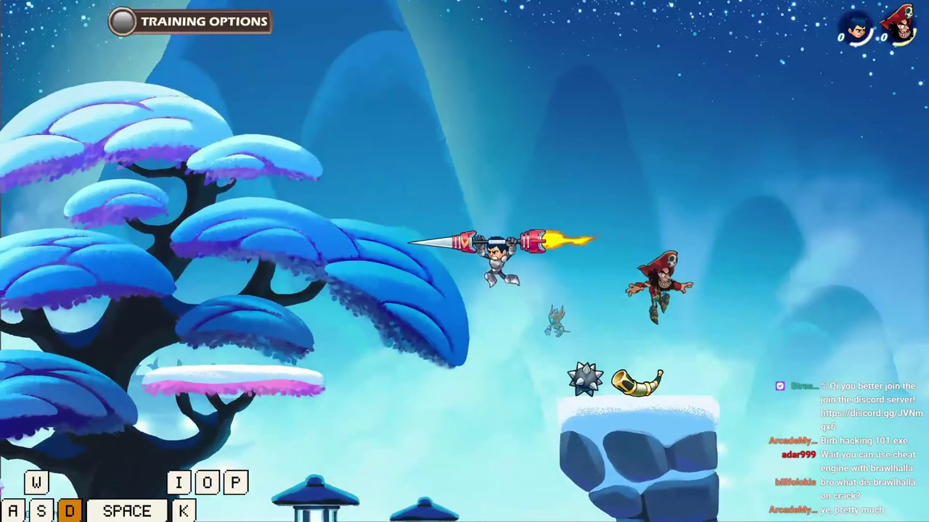
key(s)
key(w)
key(a)
key(p)
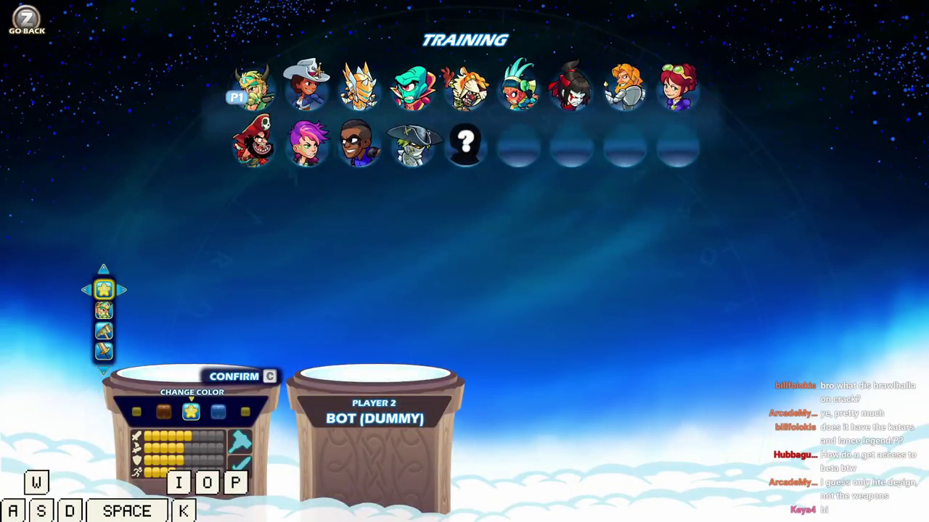
Back out of Bödvar's color choice, switch out to Cheat Engine, and select Bödvar again in the legend selection.
key(z)
key(alt+Tab)
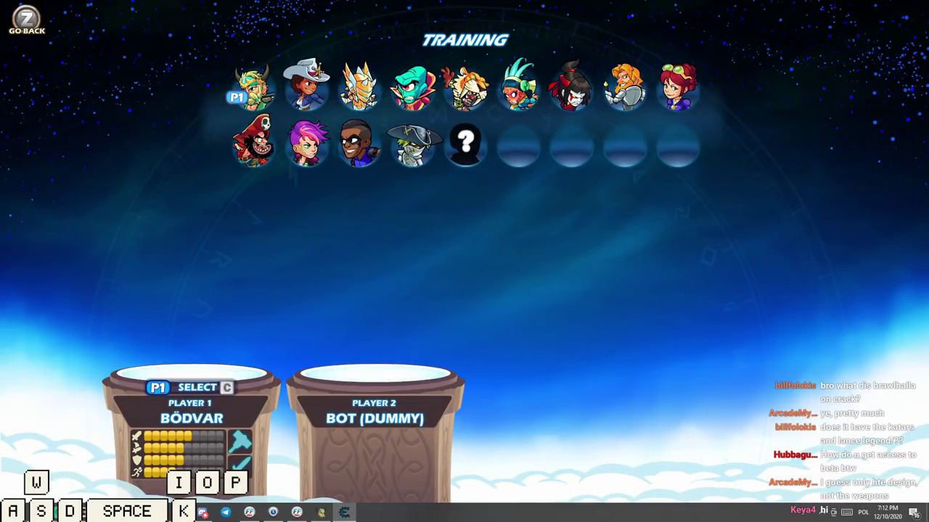
key(c)
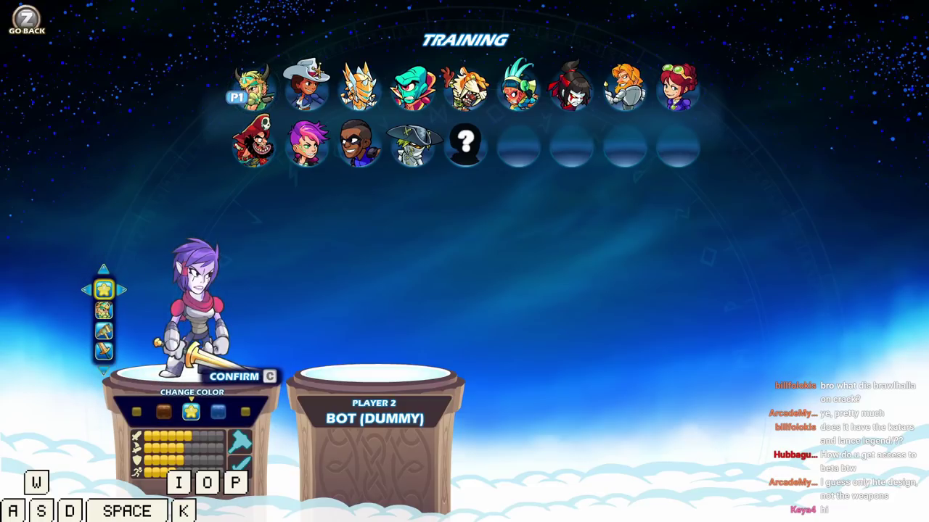
Deselect Bödvar and confirm Orion as Player 1 with the default color.
key(z)
key(d)
key(d)
key(a)
key(c)
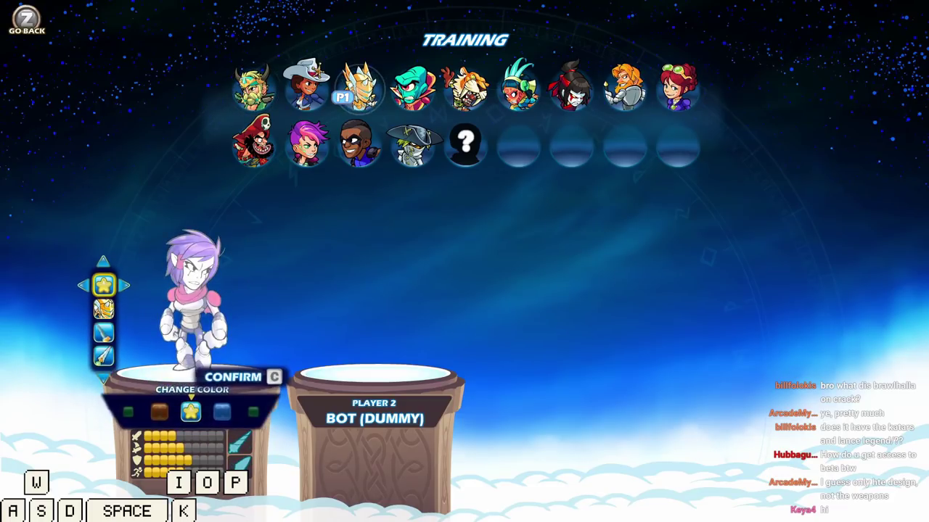
key(c)
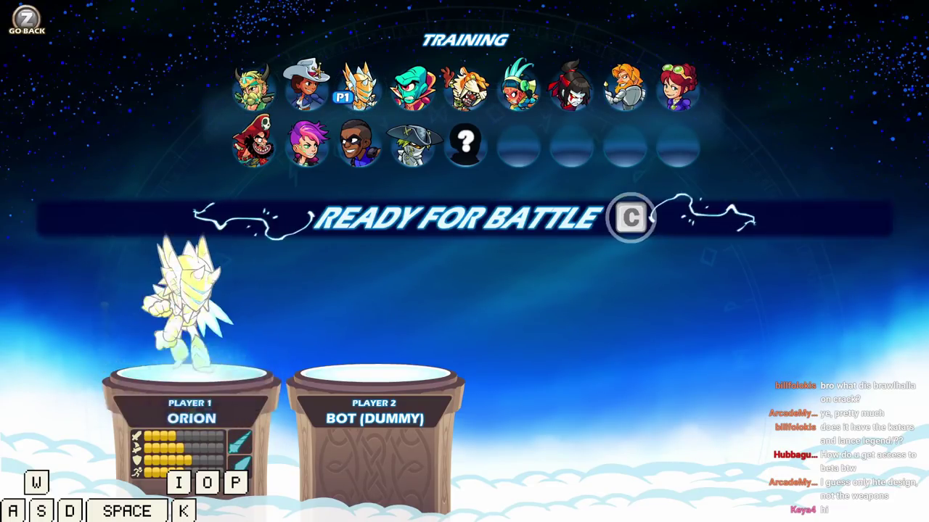
Proceed to the realm vote and start the training match on Kings Pass.
key(c)
key(d)
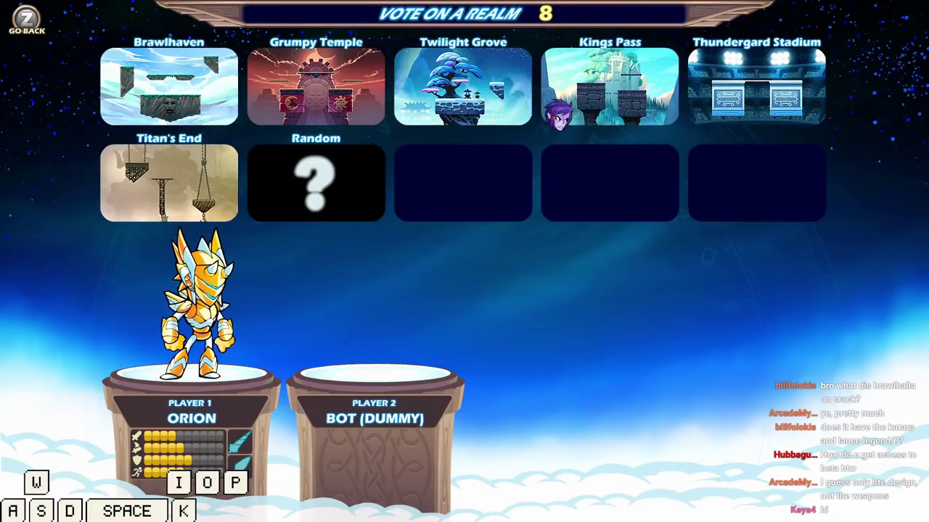
key(a)
key(c)
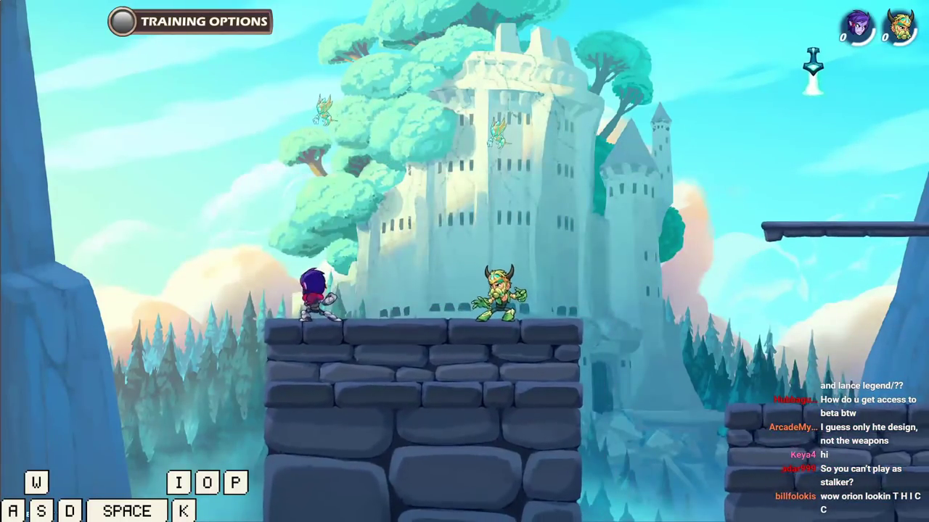
Double-jump the purple-haired scrapped character over the Bödvar bot and move across Kings Pass.
key(space)
key(space)
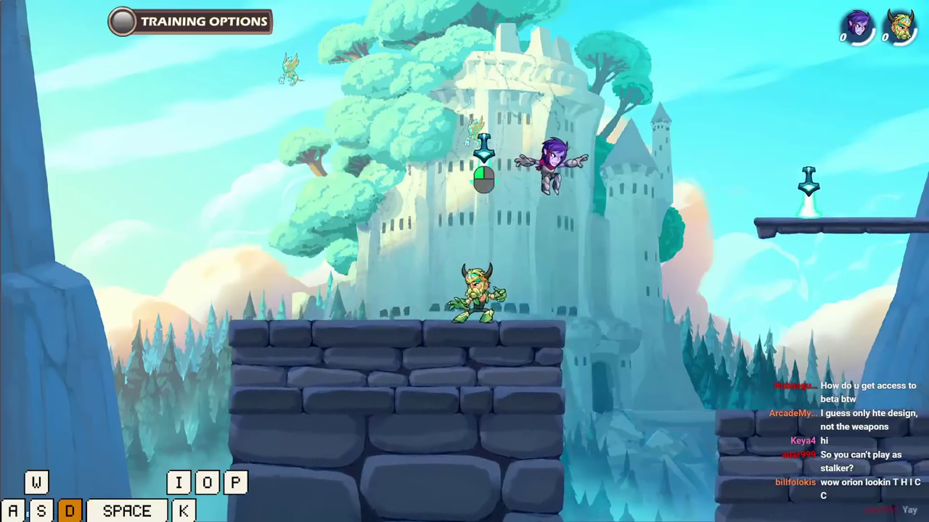
key(d)
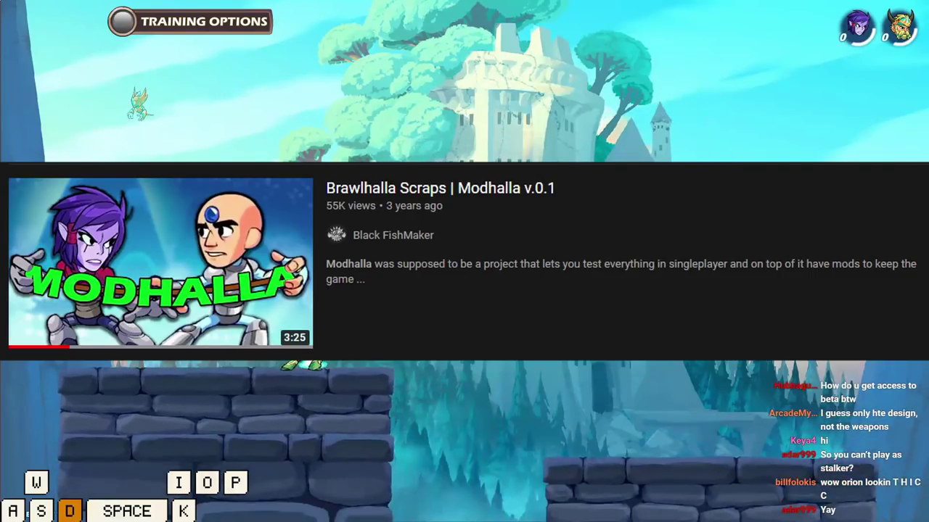
key(space)
key(a)
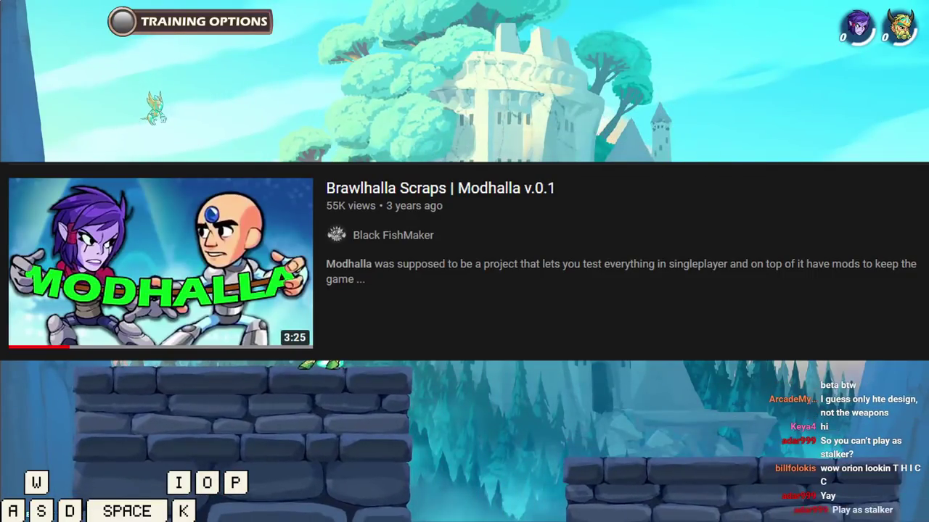
Run and jump the spear-wielding scrapped character back and forth on the lower platform of Kings Pass.
key(d)
key(a)
key(space)
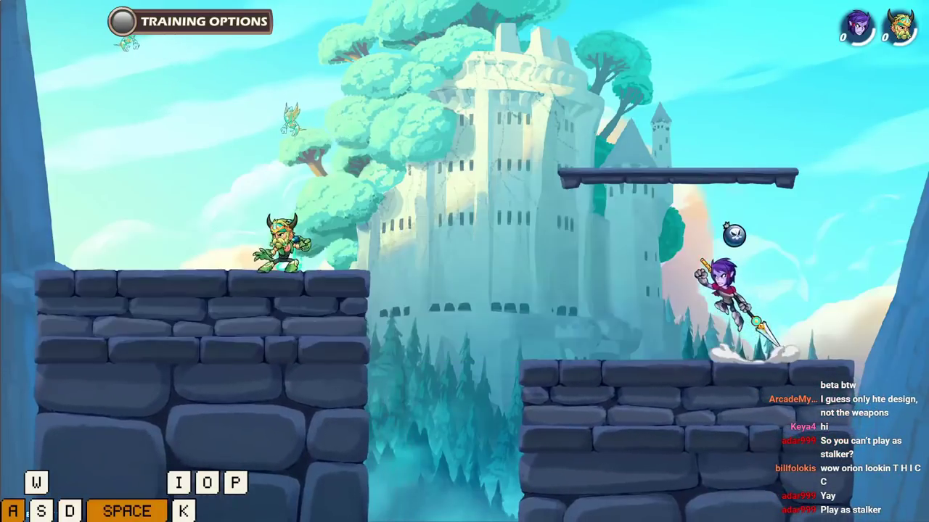
key(d)
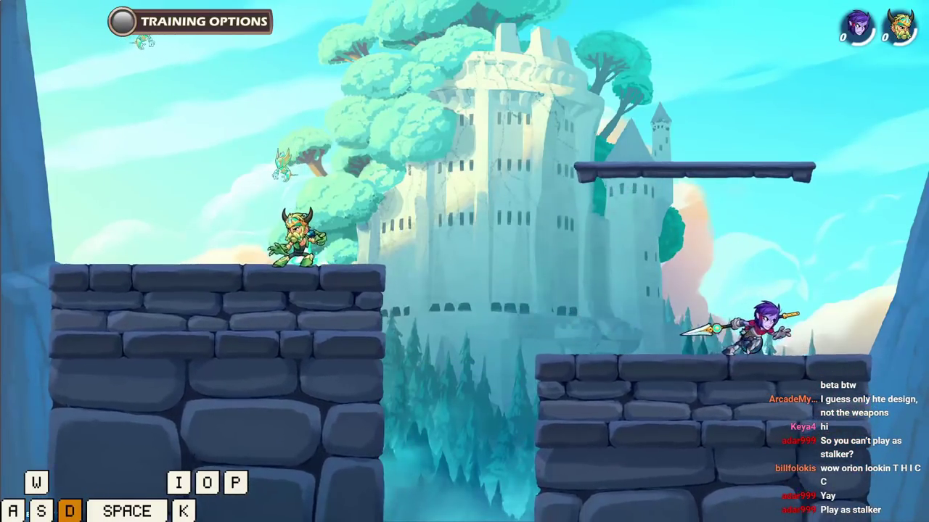
key(a)
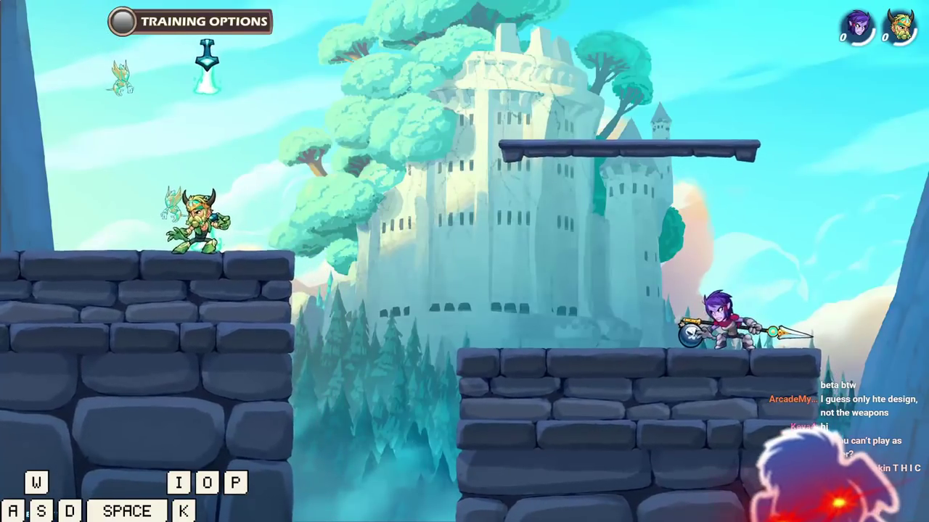
Cross the gap toward the Bödvar bot, perform downward attacks in the air, and move onto the floating platform.
key(a)
key(s+o)
key(a)
key(space)
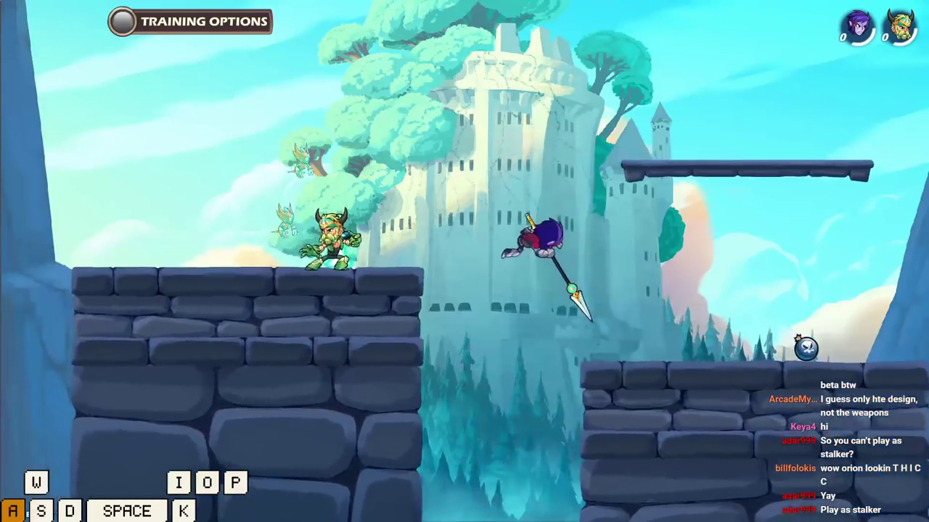
key(space)
key(d)
key(s+o)
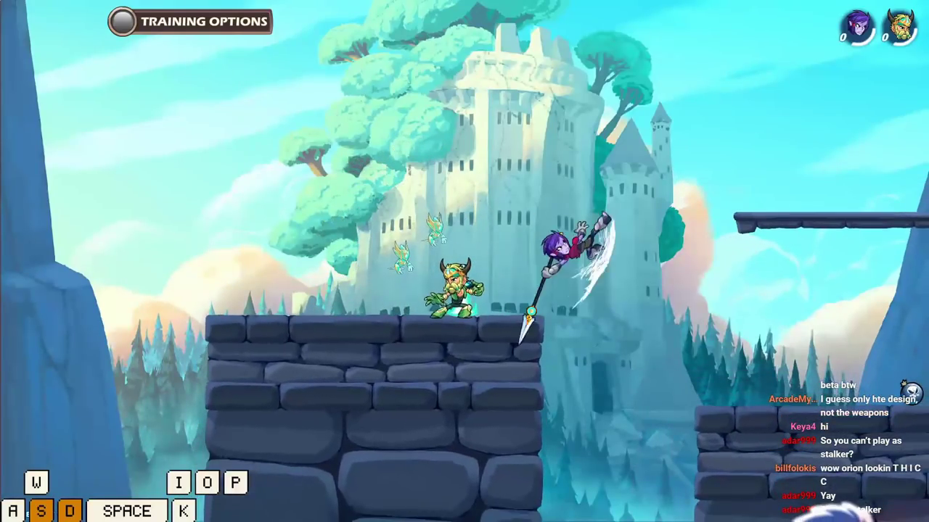
key(space)
key(a+s+k)
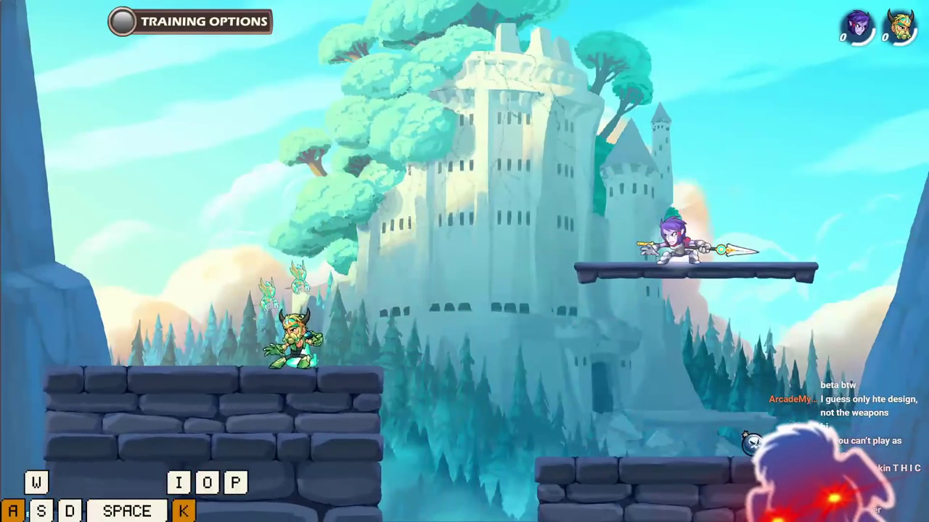
Drop from the floating platform to the lower stone platform, leap back across the gap toward the Bödvar bot and attack.
key(s+d)
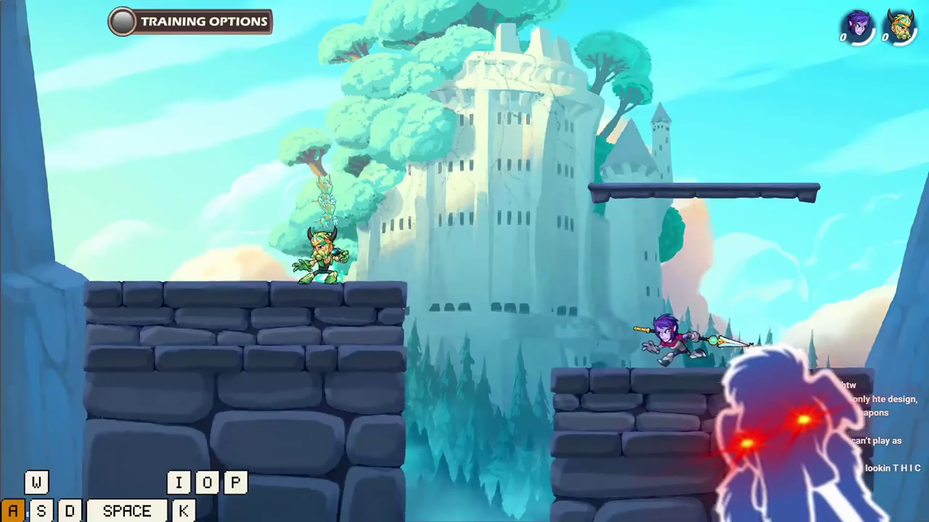
key(s)
key(space)
key(space)
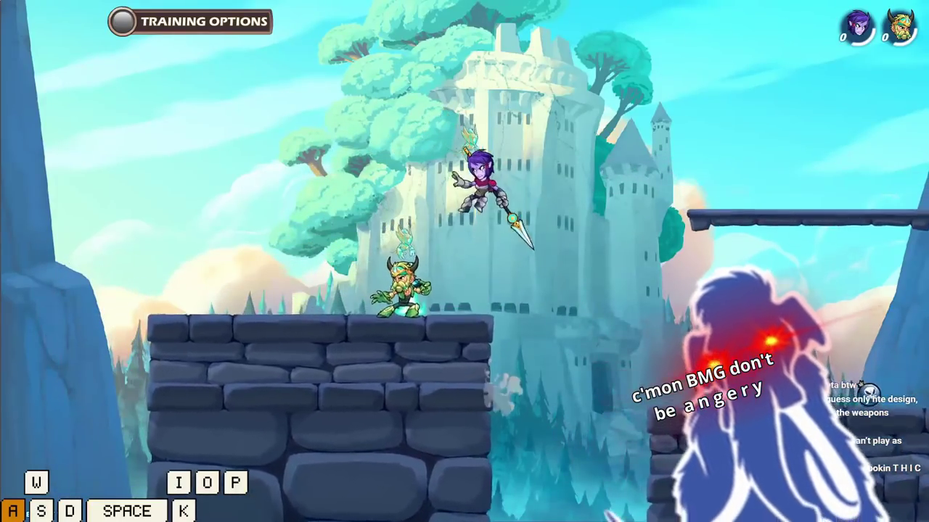
key(o)
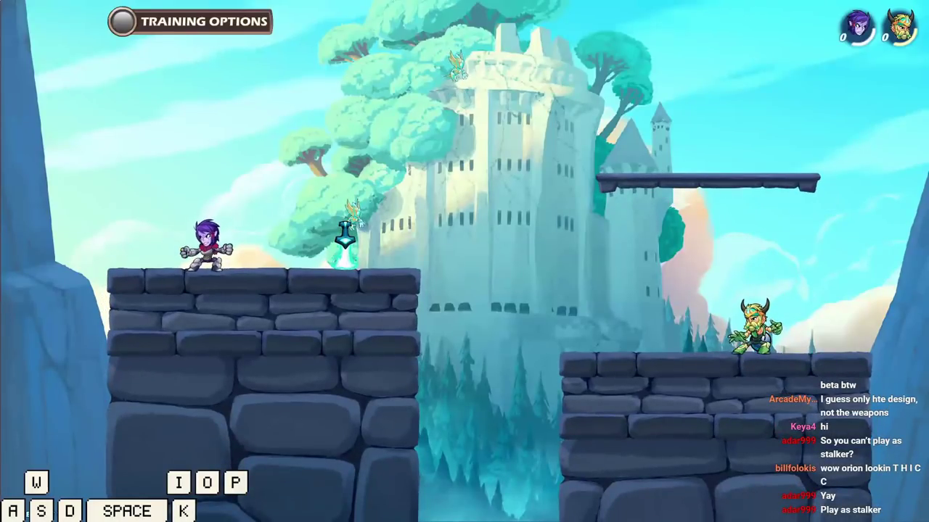
Move the scrapped character off the edge of the higher stone platform, cling to its wall, and jump back up.
key(d)
key(p)
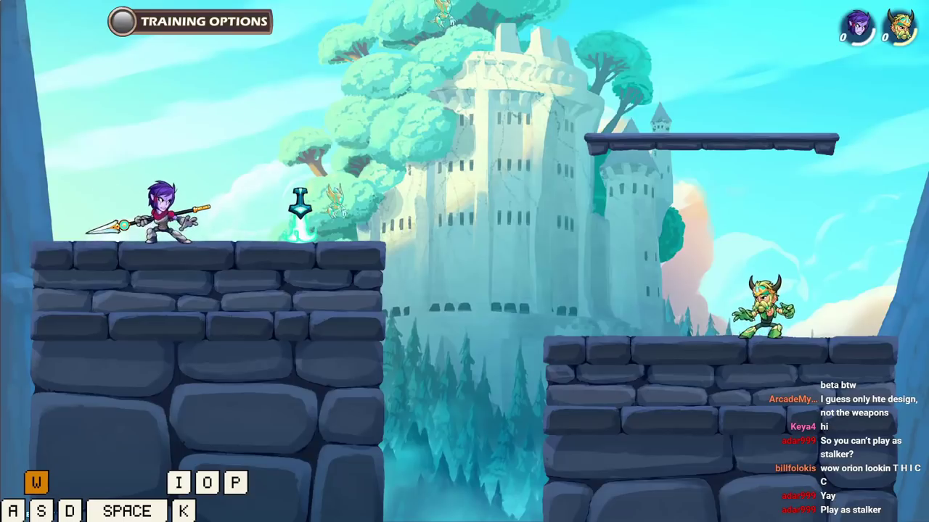
key(space)
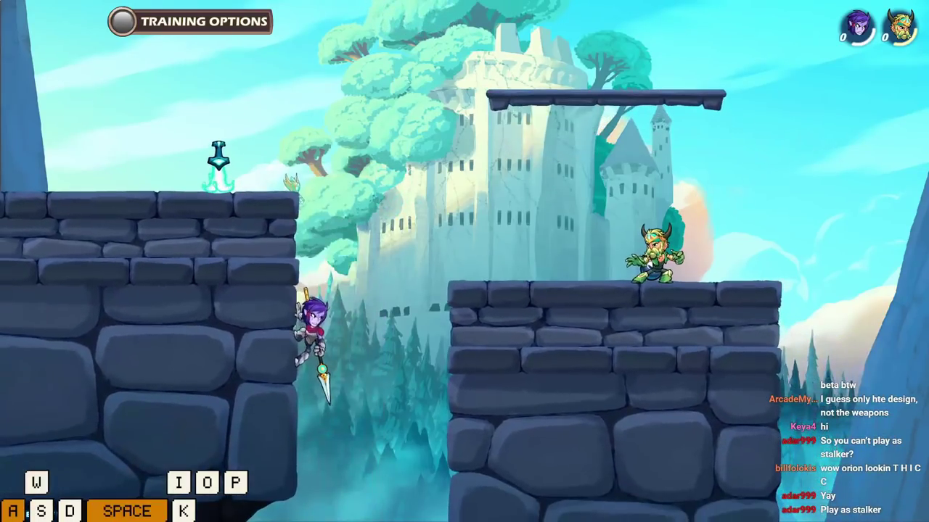
key(a)
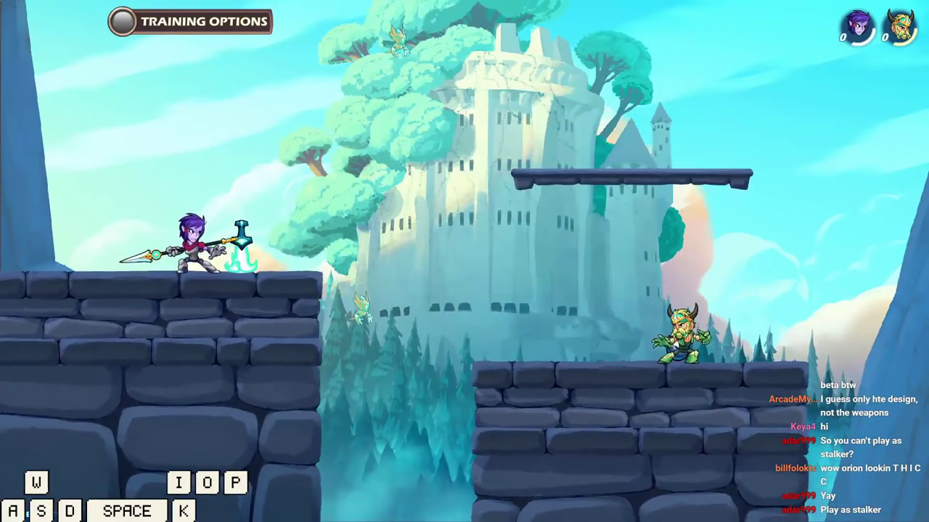
key(space)
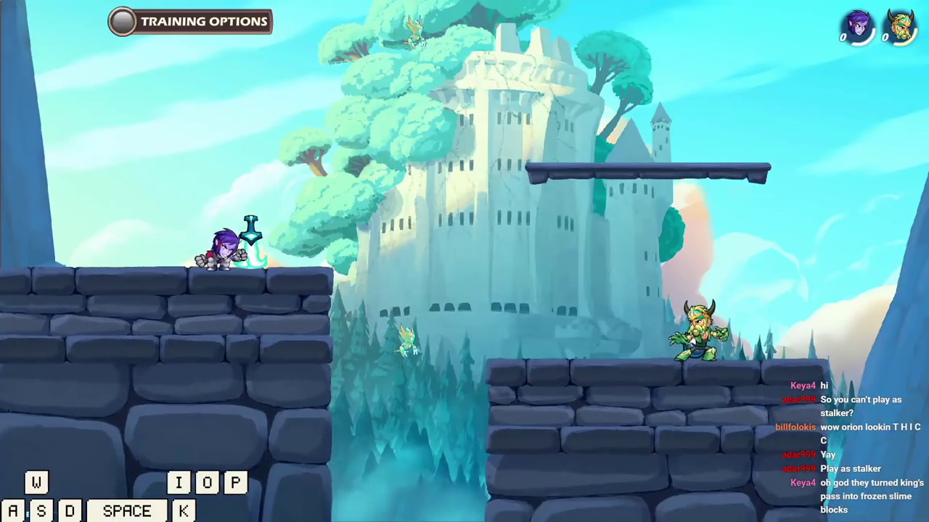
Switch to JPEXS and highlight the scrapped character's body-part sprites in Gfx_Player.swf, from DefineSprite (2) to the purple limb piece.
key(alt+Tab)
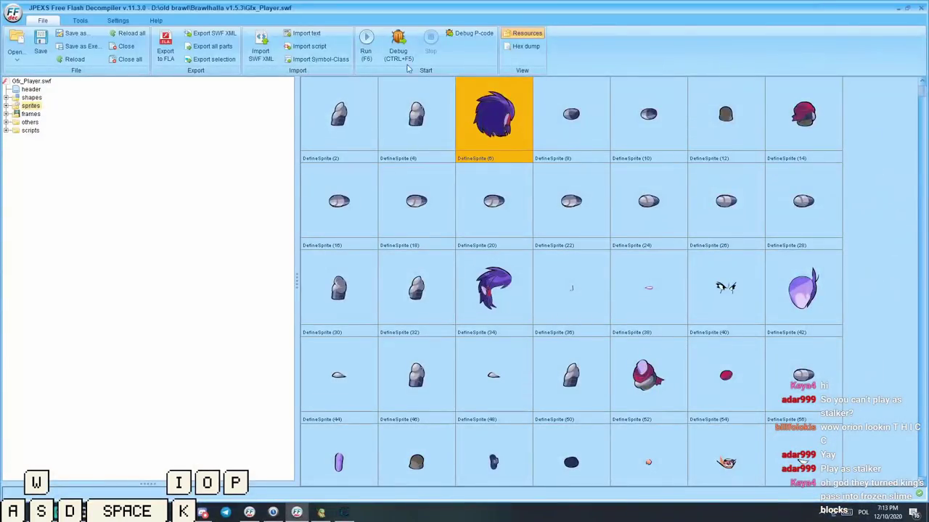
click(824, 108)
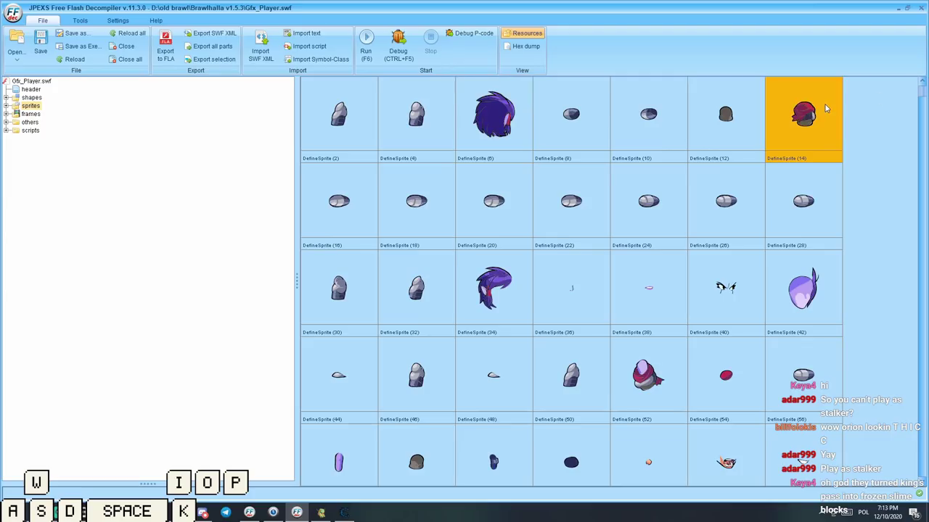
shift+click(367, 471)
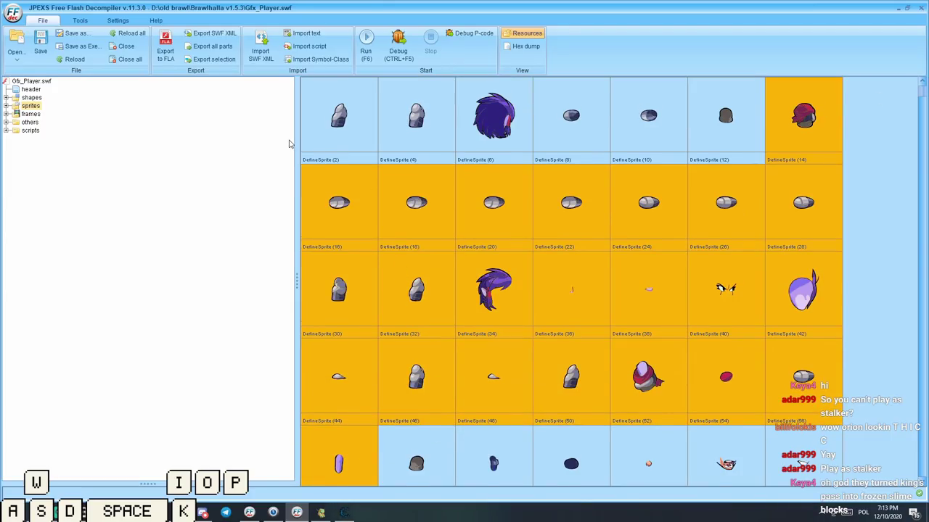
click(320, 100)
shift+click(344, 460)
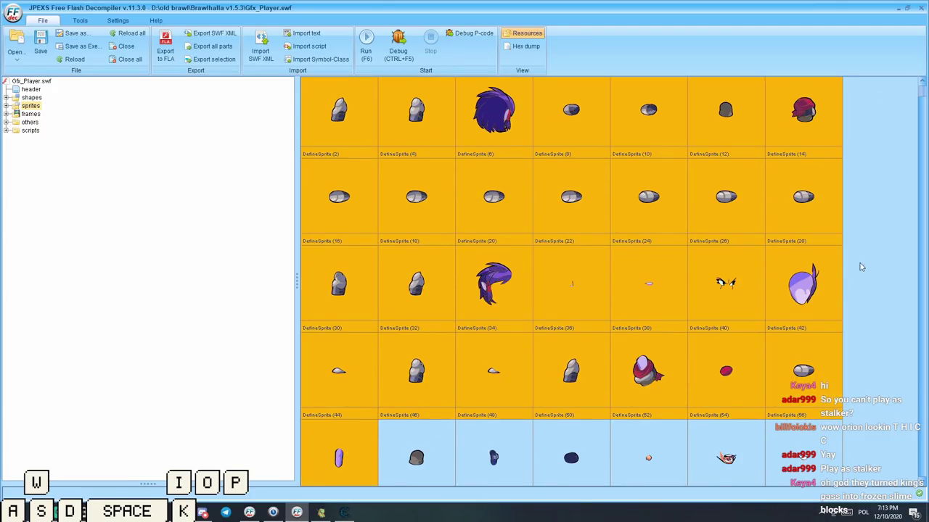
drag(926, 90, 926, 86)
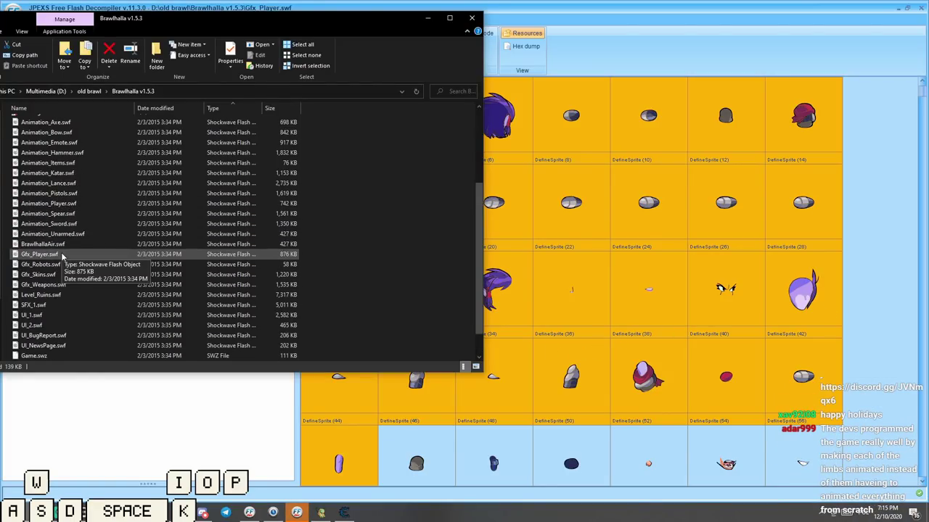
Open UI_1.swf from the Brawlhalla v1.5.3 folder and examine its first shapes, down to the stage thumbnails.
double_click(52, 317)
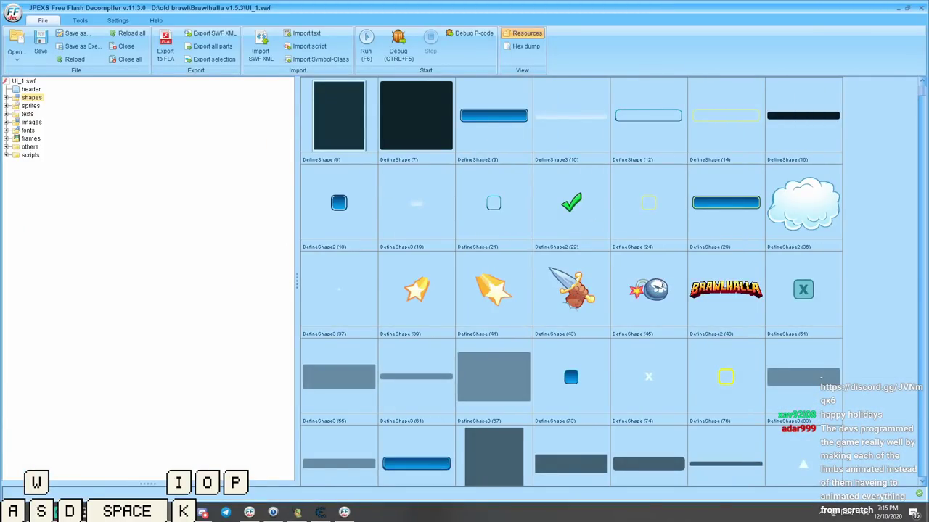
drag(928, 72, 599, 0)
click(561, 261)
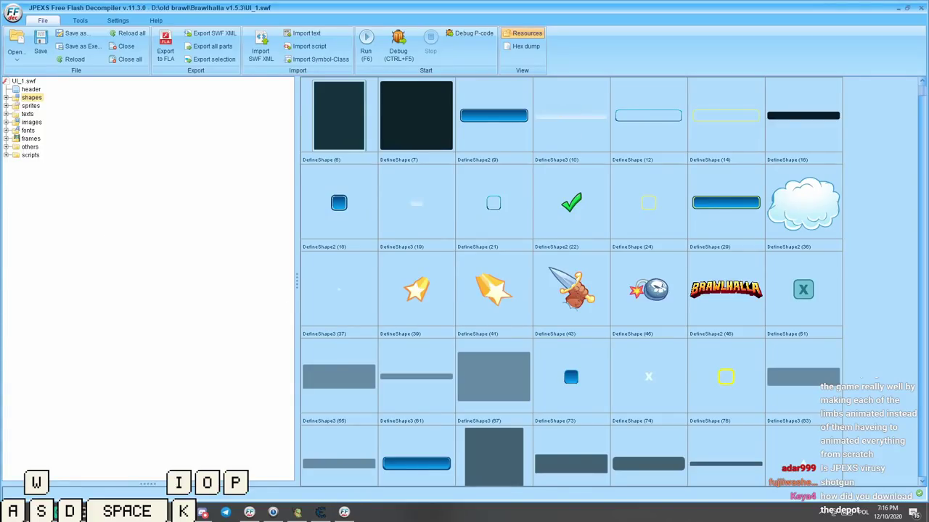
click(924, 106)
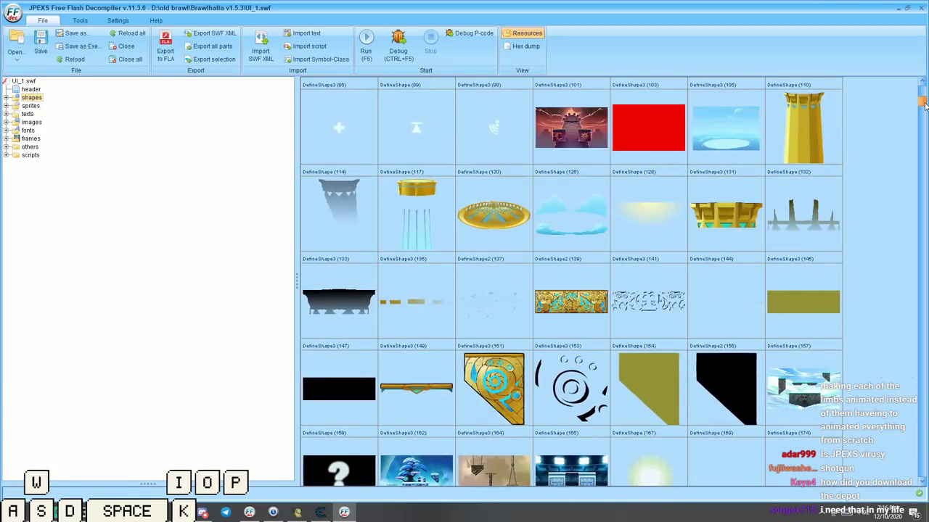
mouse_move(924, 106)
mouse_down()
mouse_move(925, 122)
mouse_move(924, 111)
mouse_up()
scroll(668, 236, up, 1)
click(547, 213)
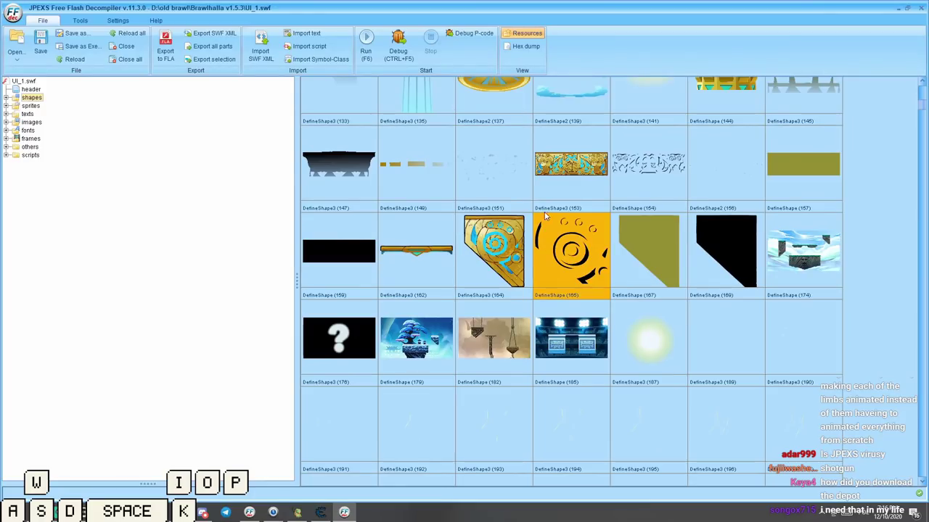
Look through the remaining shapes in UI_1.swf and preview the Multi K.O.! graphic.
drag(925, 106, 925, 100)
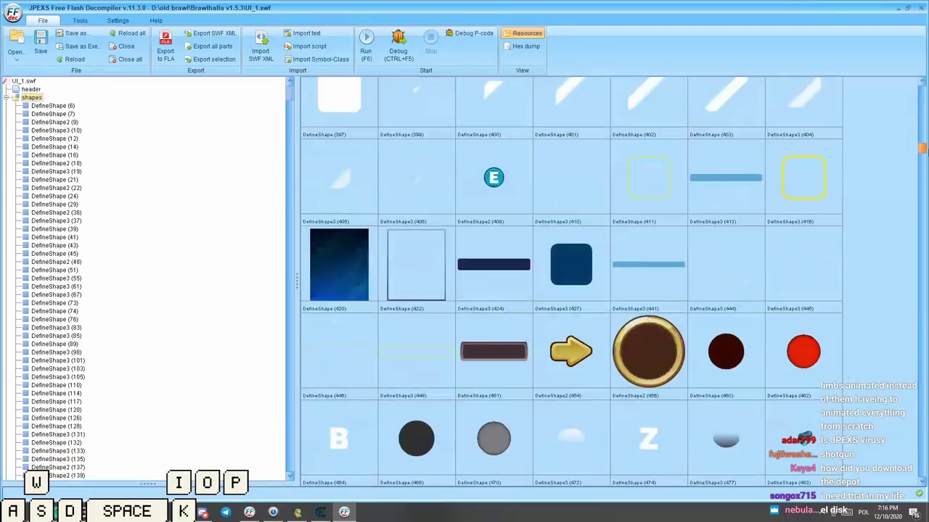
drag(923, 149, 923, 159)
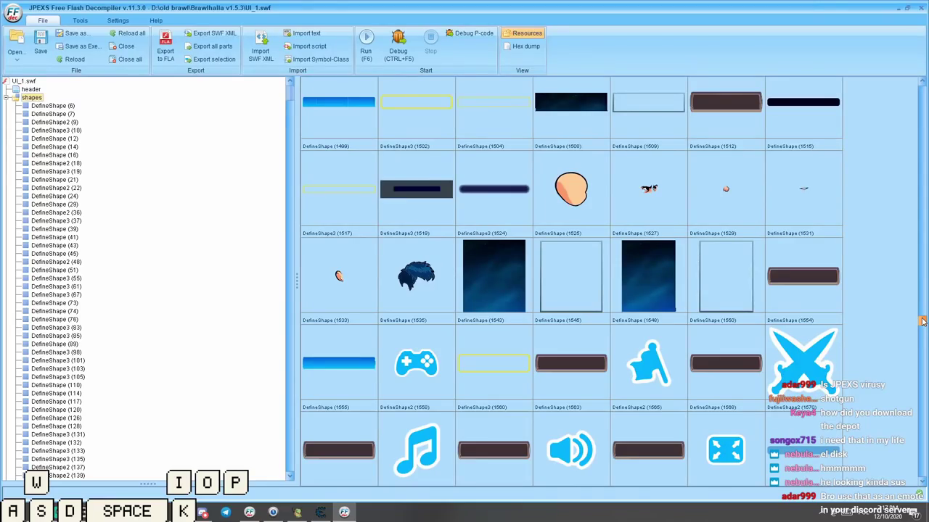
drag(923, 321, 923, 330)
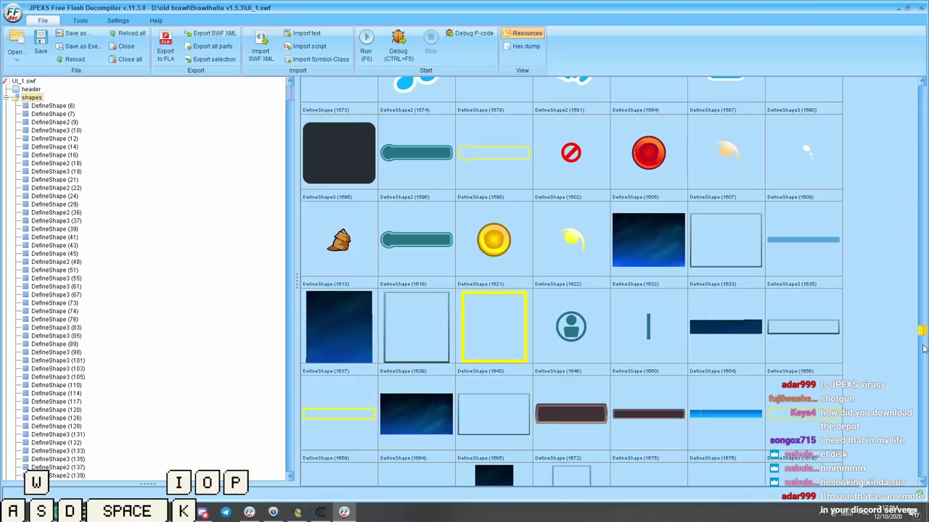
drag(923, 336, 923, 444)
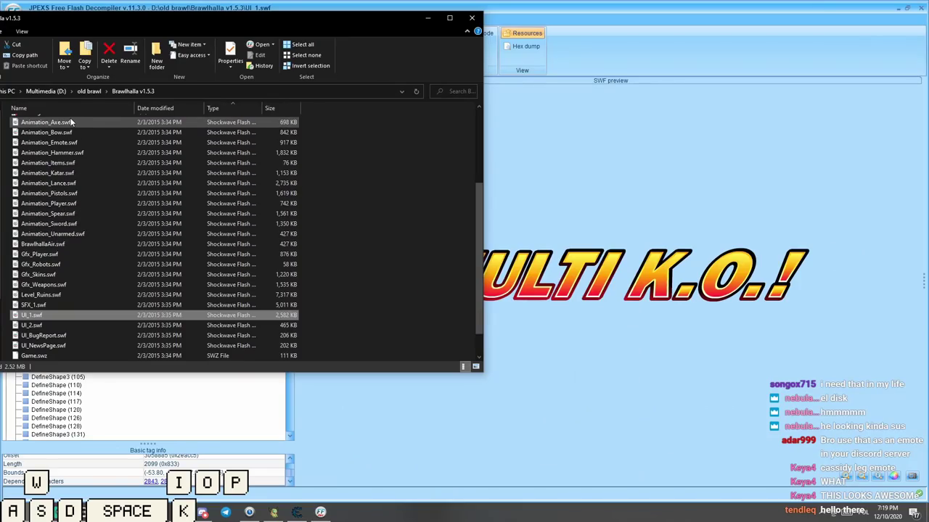
Open Animation_Axe.swf and examine its shapes, including the weapon and slash-effect graphics.
double_click(71, 122)
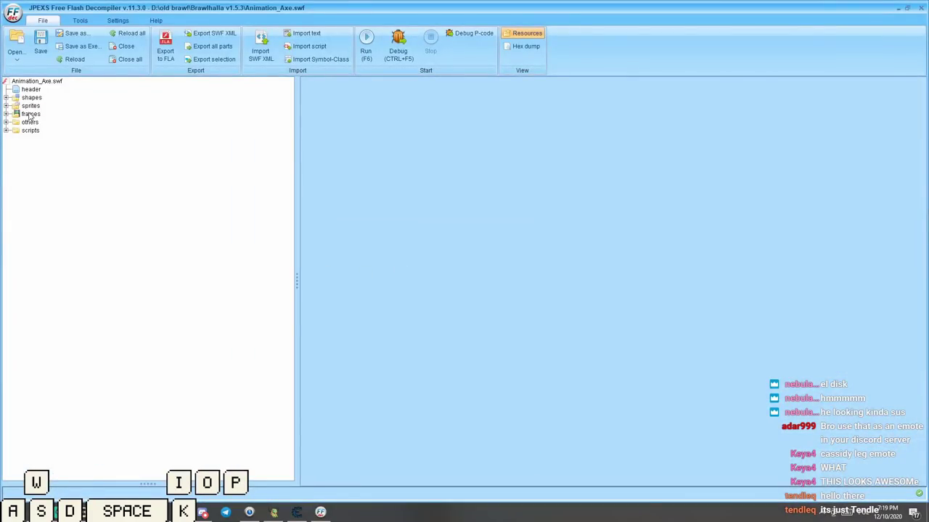
click(31, 99)
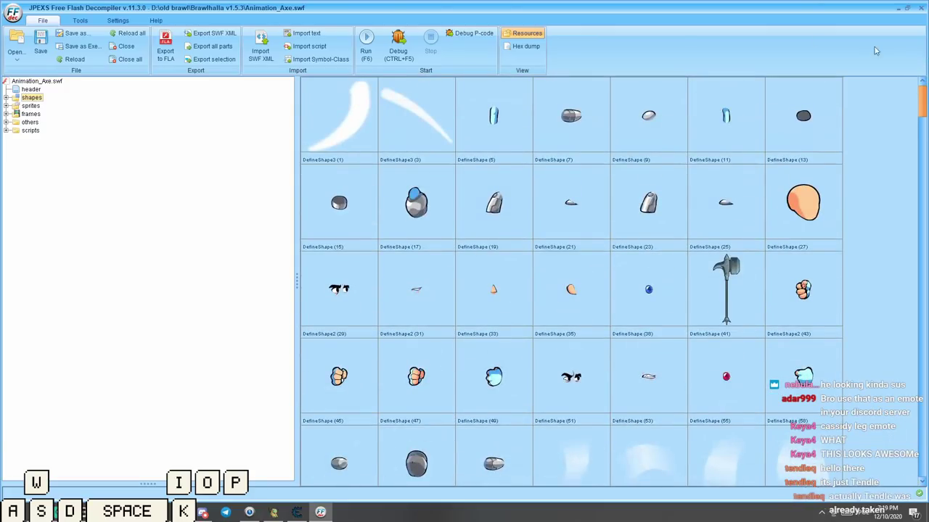
click(279, 508)
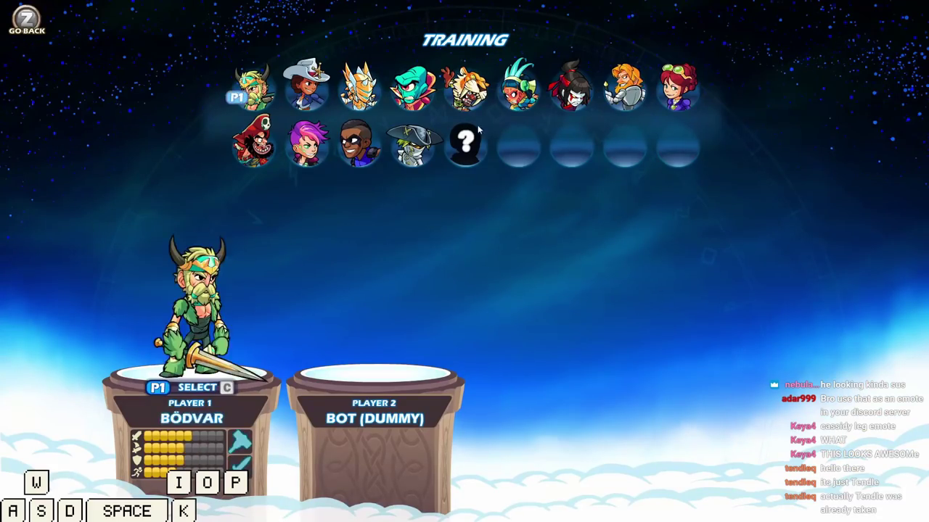
key(alt+Tab)
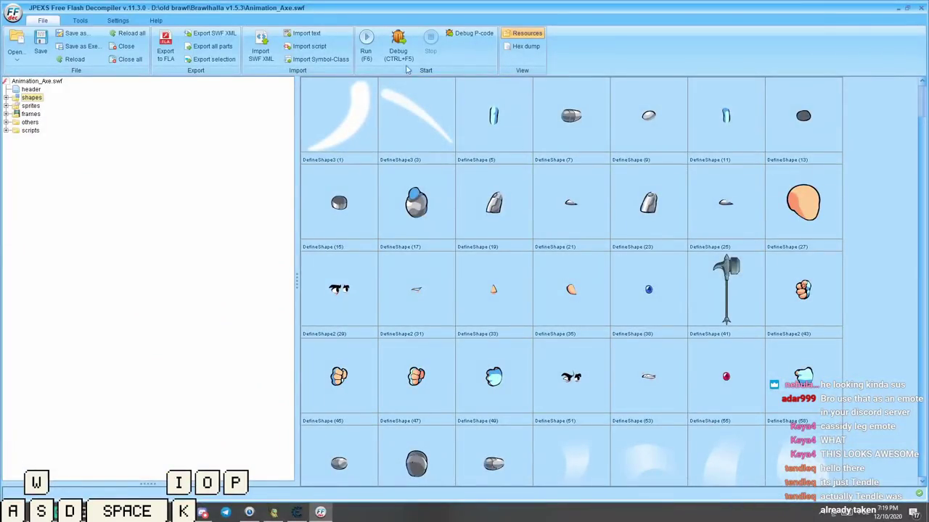
drag(923, 95, 924, 247)
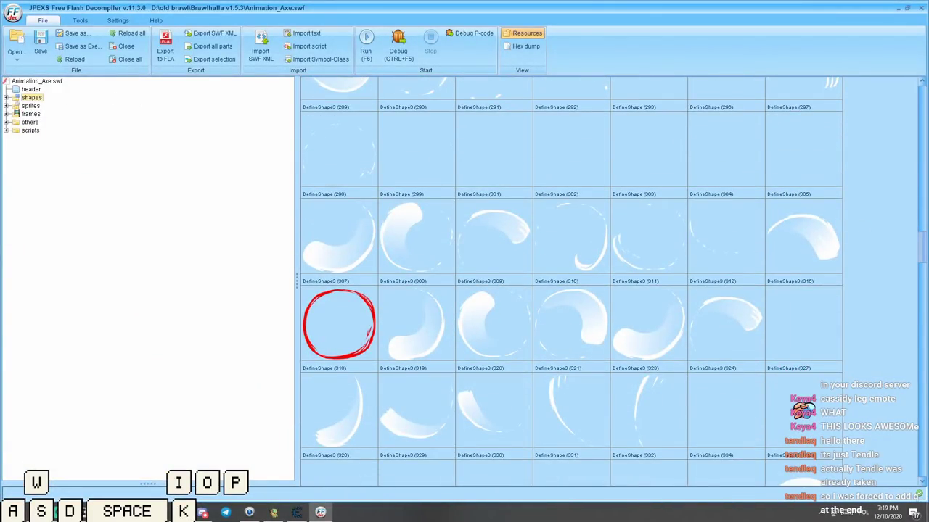
Browse the sprites of Animation_Axe.swf and preview the DodgeAir and DodgeRoll animations of the bald character.
click(28, 107)
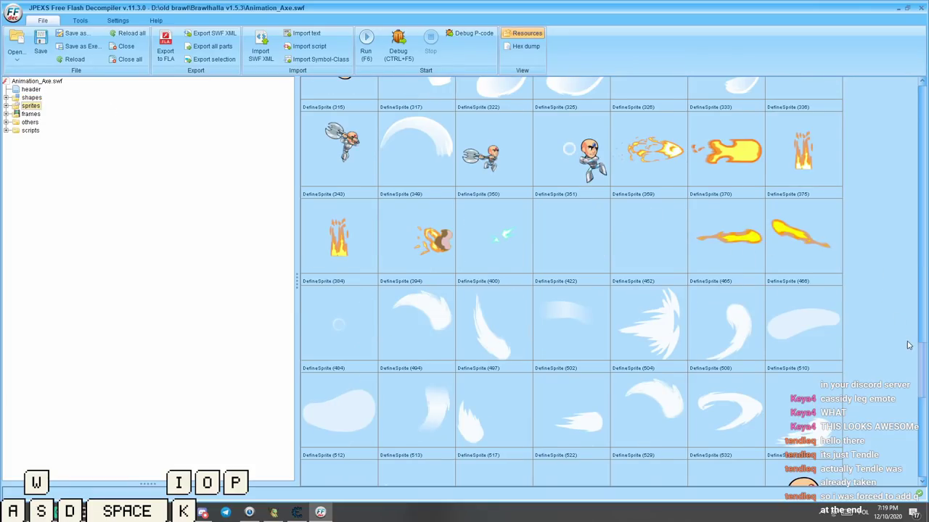
drag(924, 367, 924, 269)
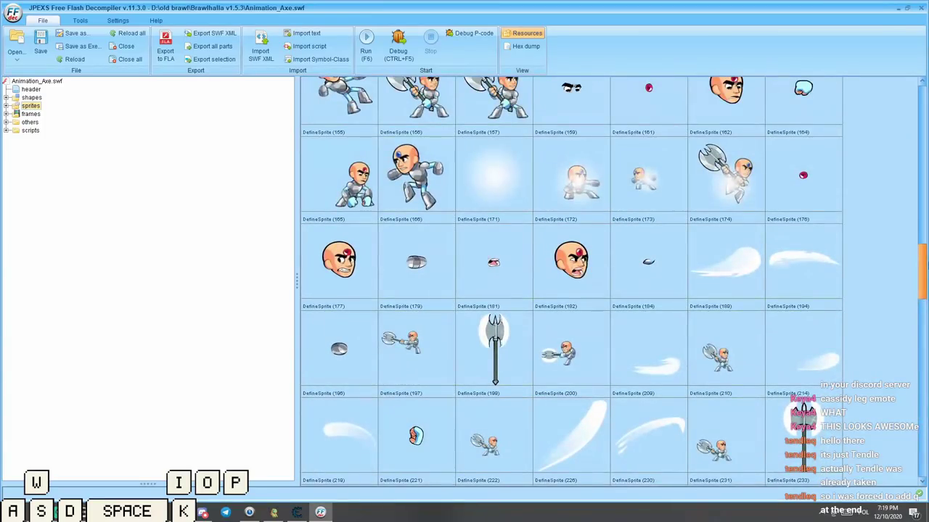
double_click(723, 192)
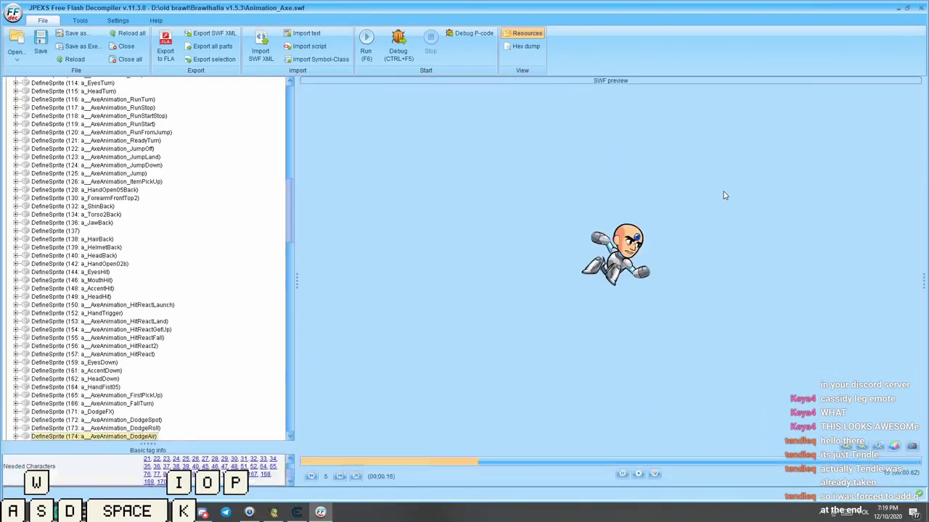
key(Up)
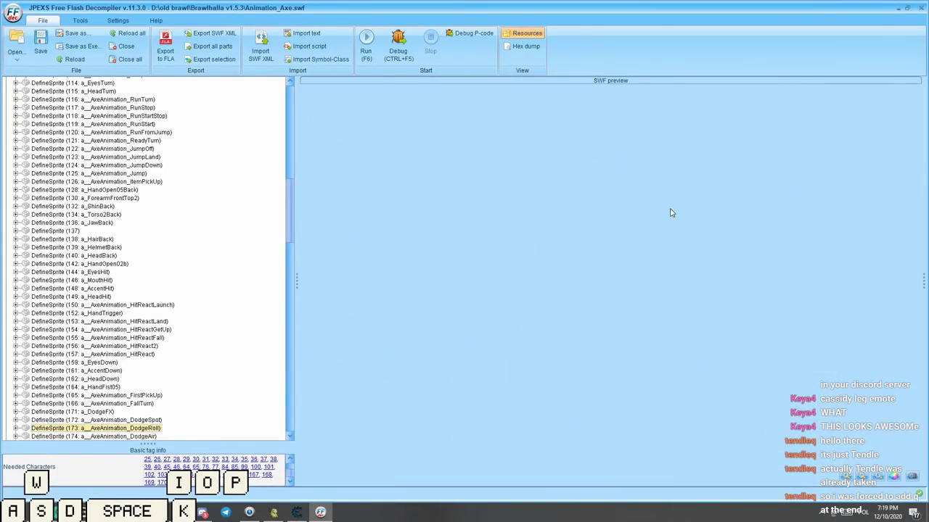
Preview the DodgeSpot, DodgeFX, FallTurn, FirstPickUp and HandFist05 sprites of Animation_Axe.swf.
key(Up)
key(Up)
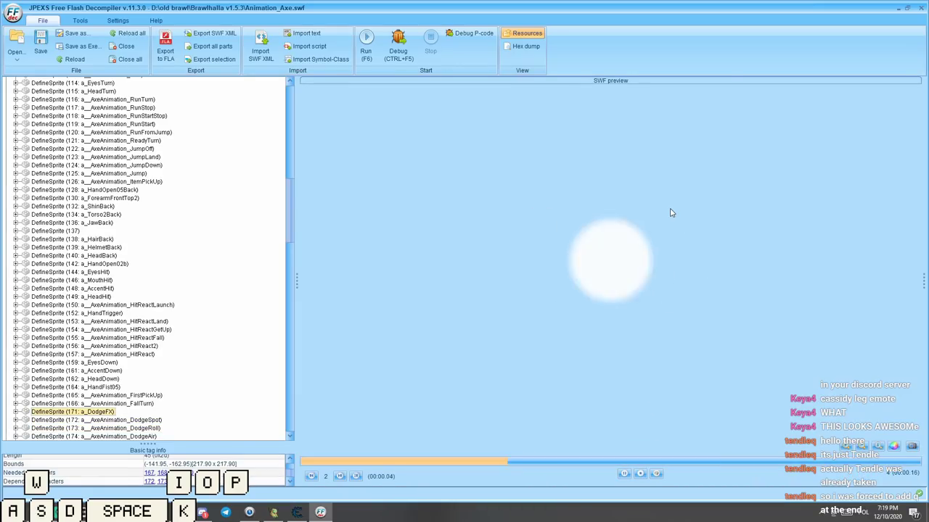
key(Up)
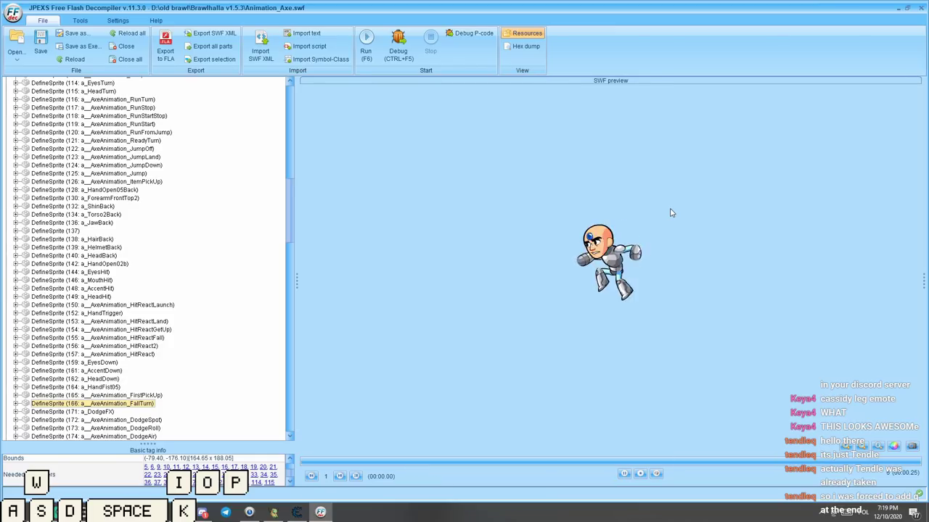
key(Up)
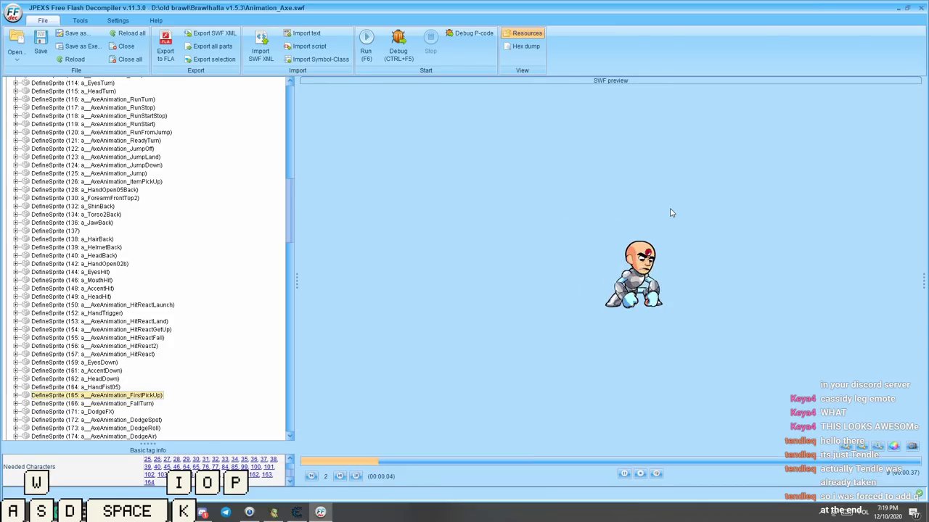
key(Up)
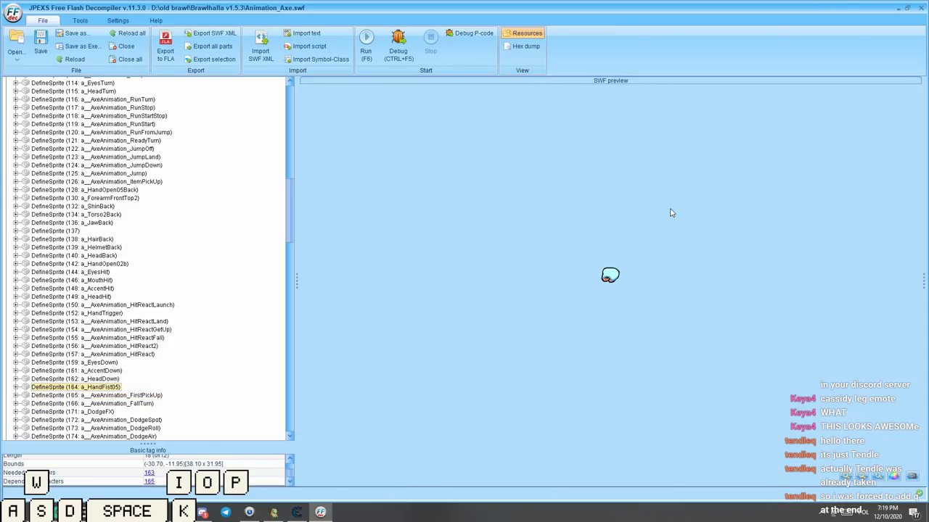
Preview the axe's hit-reaction animations, including HitReact2, HitReactFall, HitReactGetUp, HitReactLand and HitReactLaunch.
key(Up)
key(Up)
key(Up)
key(Up)
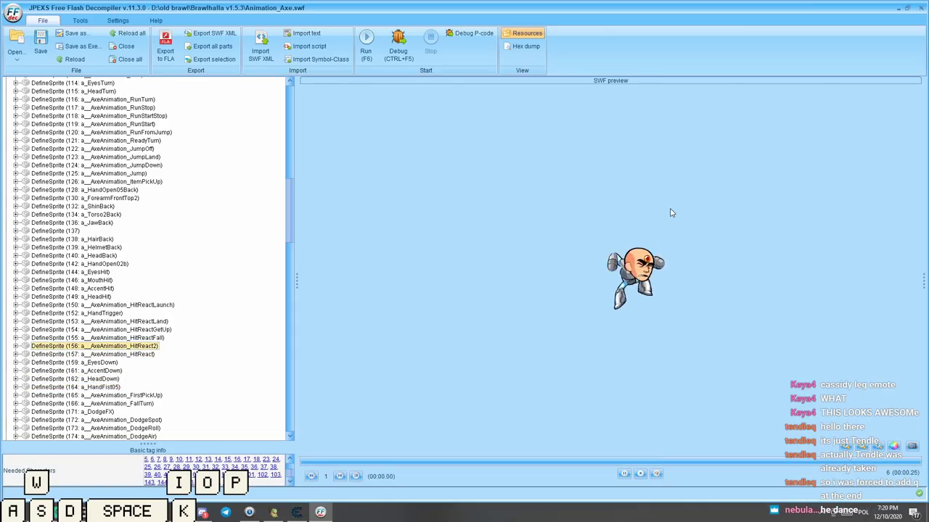
key(Up)
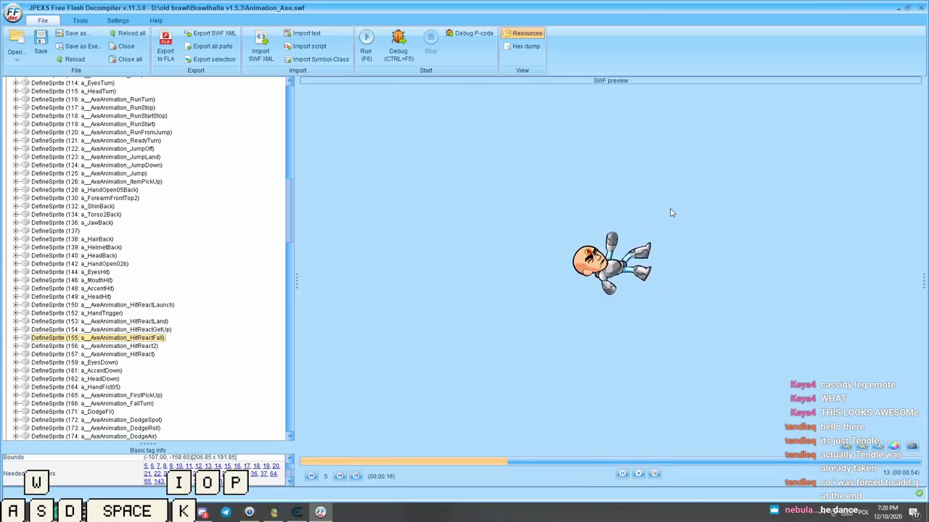
key(Up)
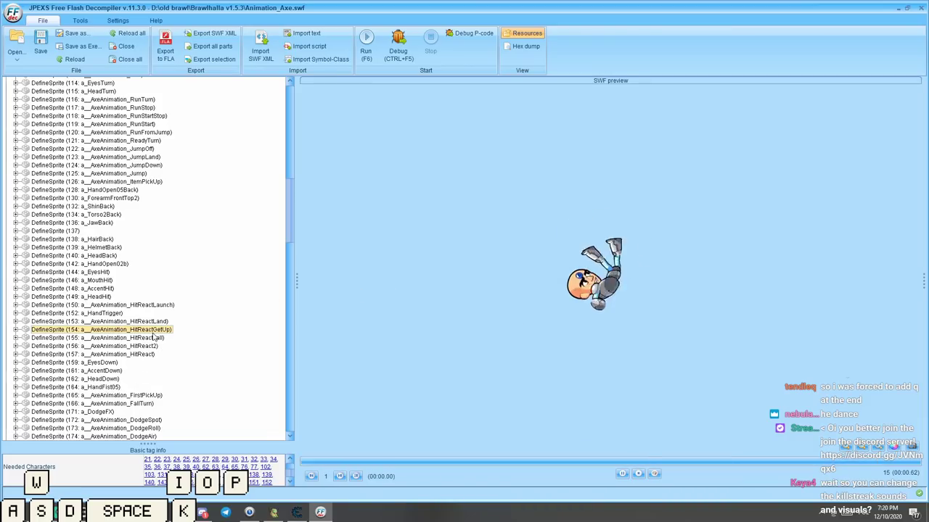
click(98, 322)
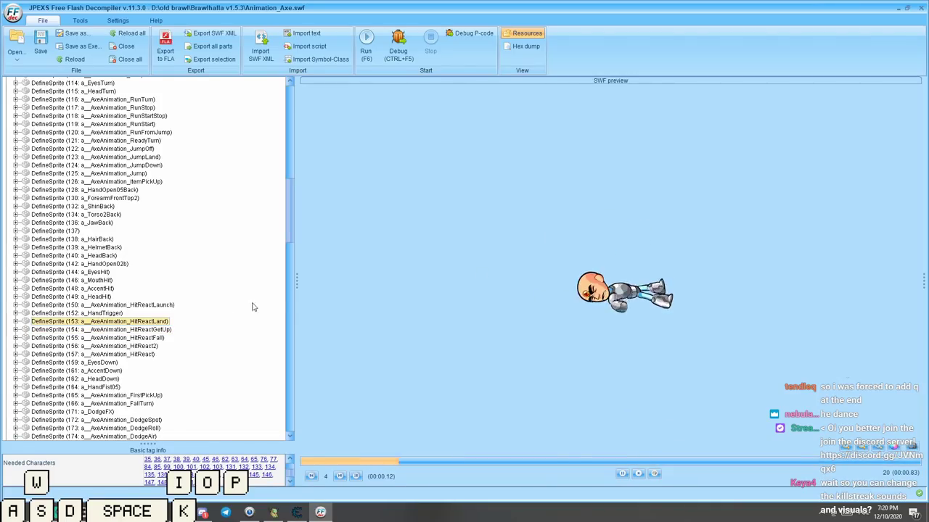
click(134, 305)
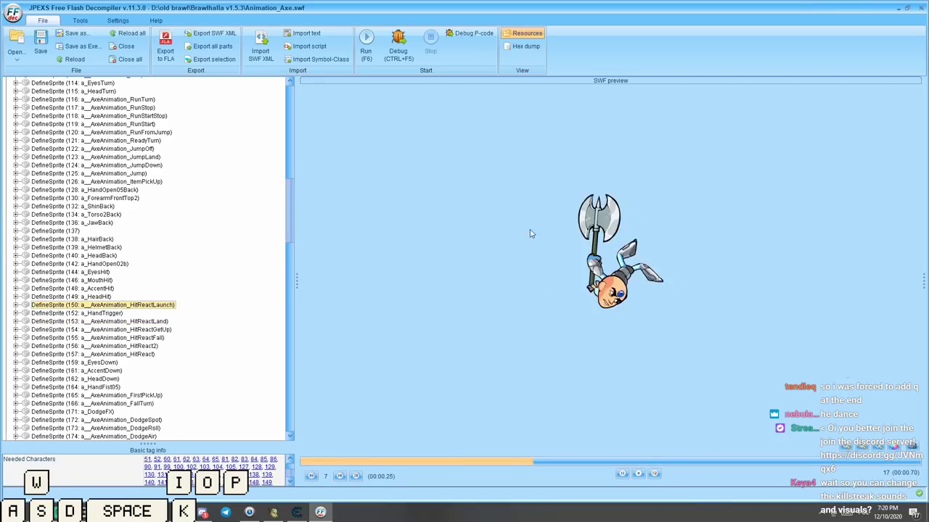
Browse the thumbnail overview of all sprites in Animation_Axe.swf and preview the AttackDownHeavyx animation.
scroll(24, 103, up, 20)
click(31, 106)
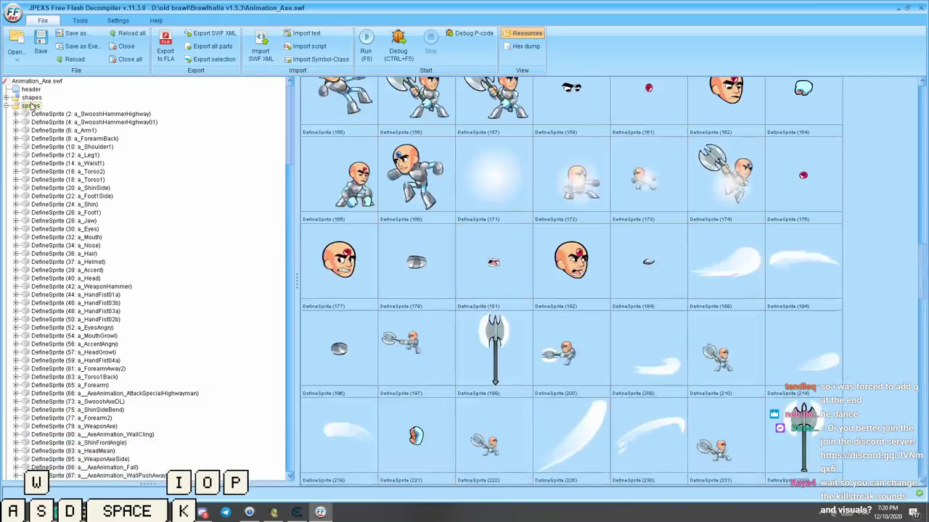
drag(920, 278, 908, 337)
scroll(612, 230, up, 2)
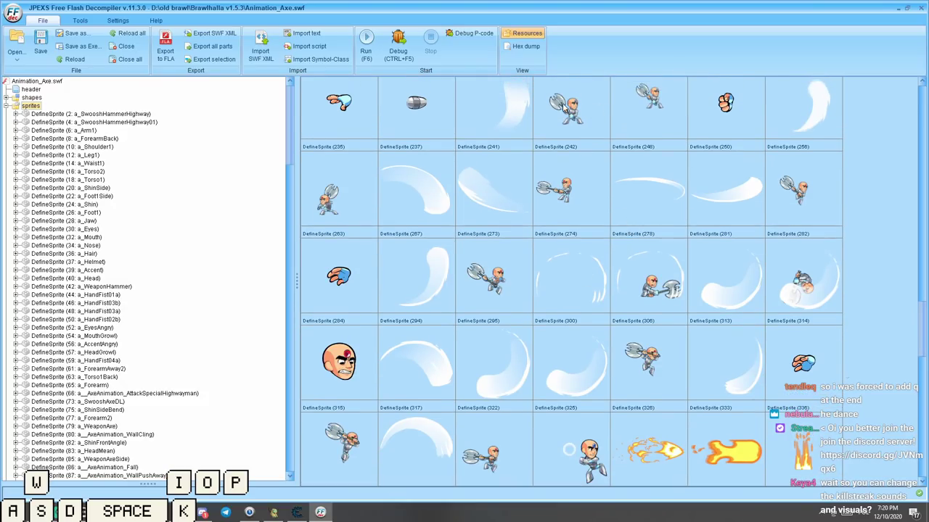
double_click(564, 105)
scroll(166, 394, up, 1)
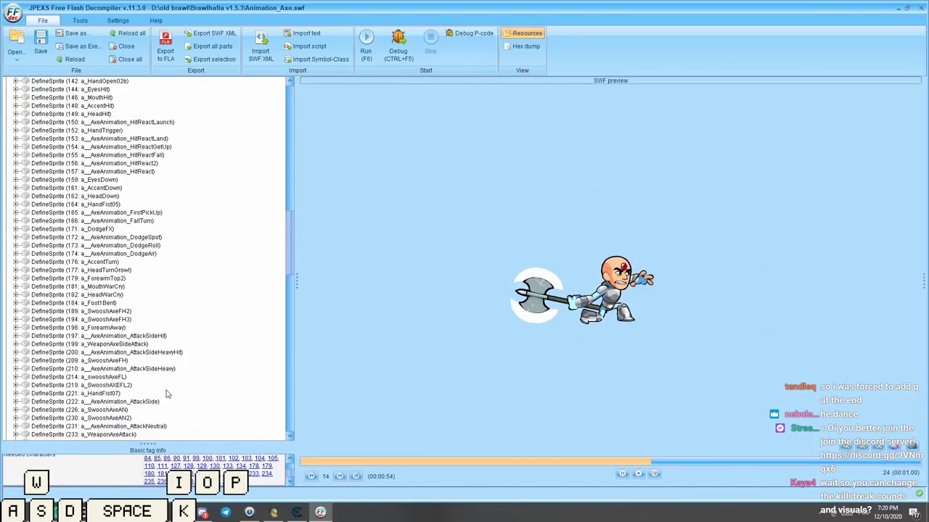
Preview the axe's AttackDownHeavyOld animation, the SwooshAxeDH3 effect and the AttackDownHeavy animation.
scroll(98, 129, up, 15)
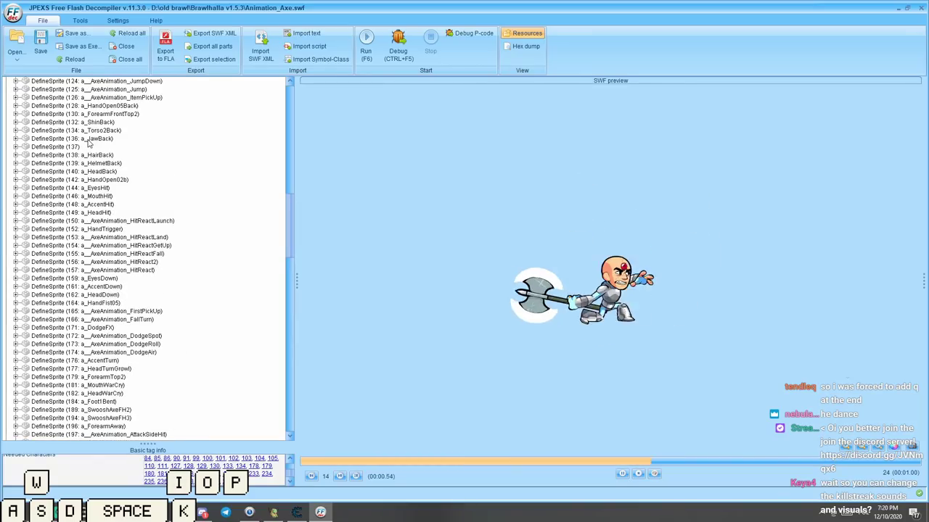
drag(288, 179, 288, 296)
click(145, 215)
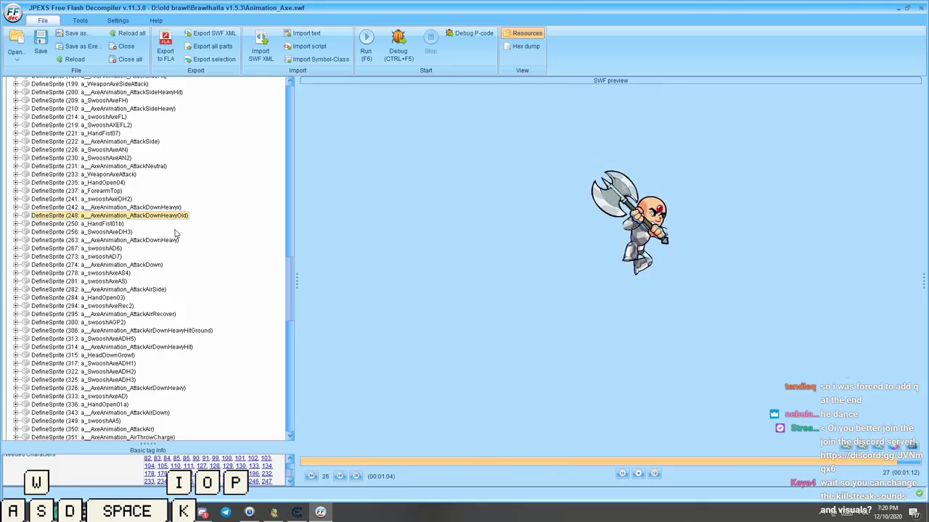
click(120, 233)
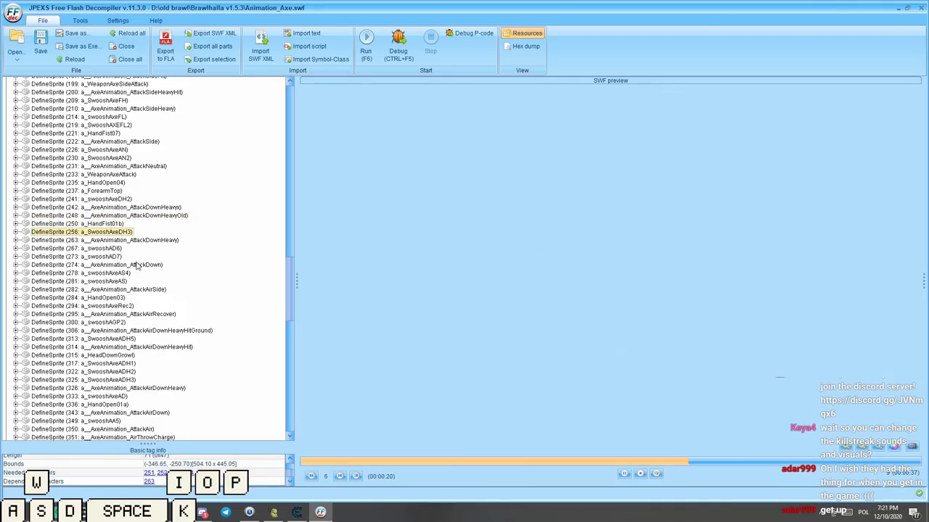
click(140, 241)
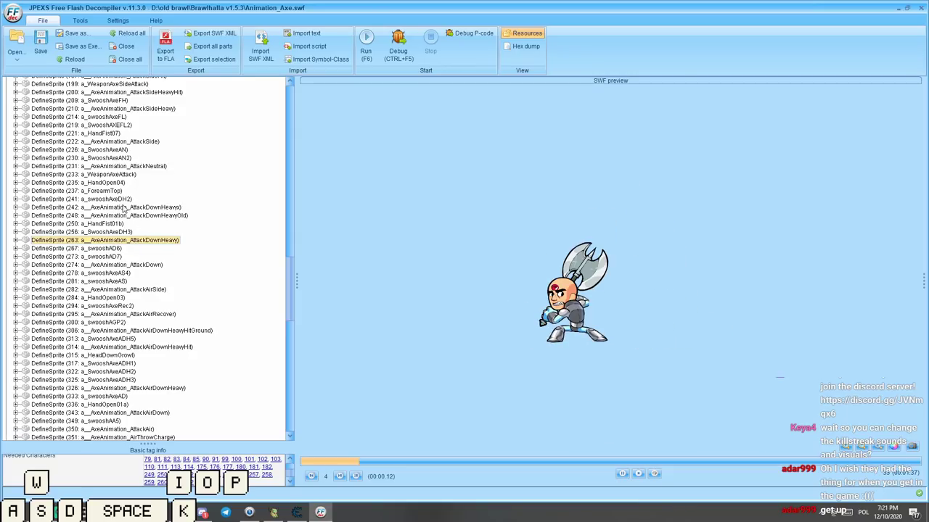
Preview the axe's AttackAirSide and AttackAirRecover animations and the swooshAGP2 effect.
click(156, 290)
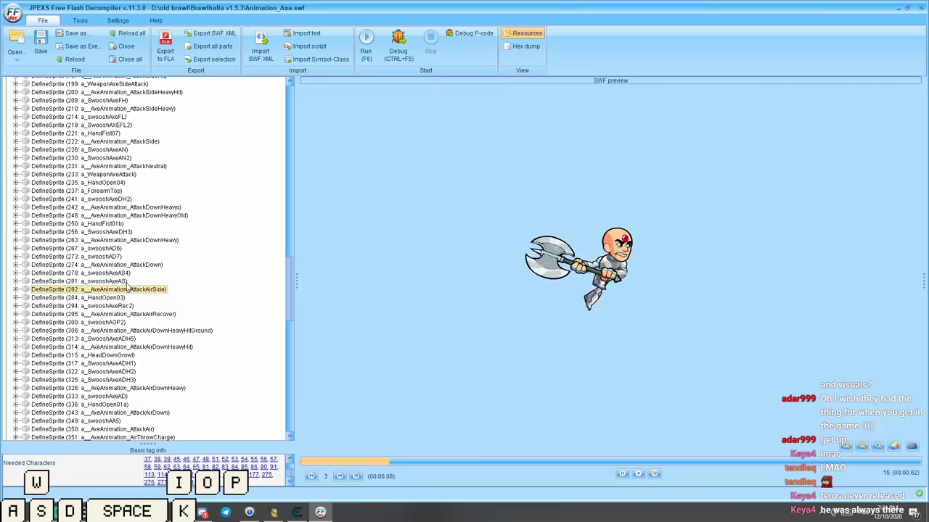
click(119, 314)
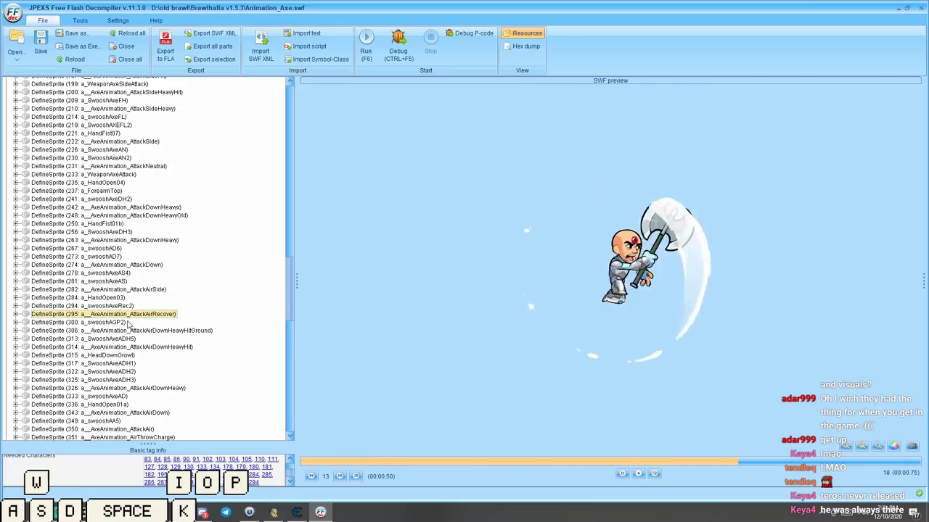
click(127, 324)
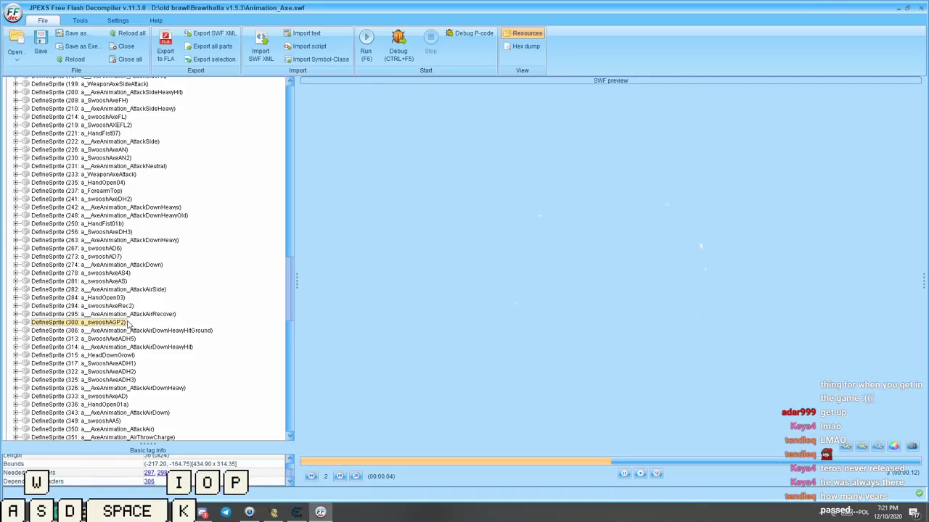
Preview the axe's AttackAirDownHeavyHitGround, AttackAirDownHeavyHit and AttackAirDown animations, and return to the sprite overview of Animation_Axe.swf.
key(Down)
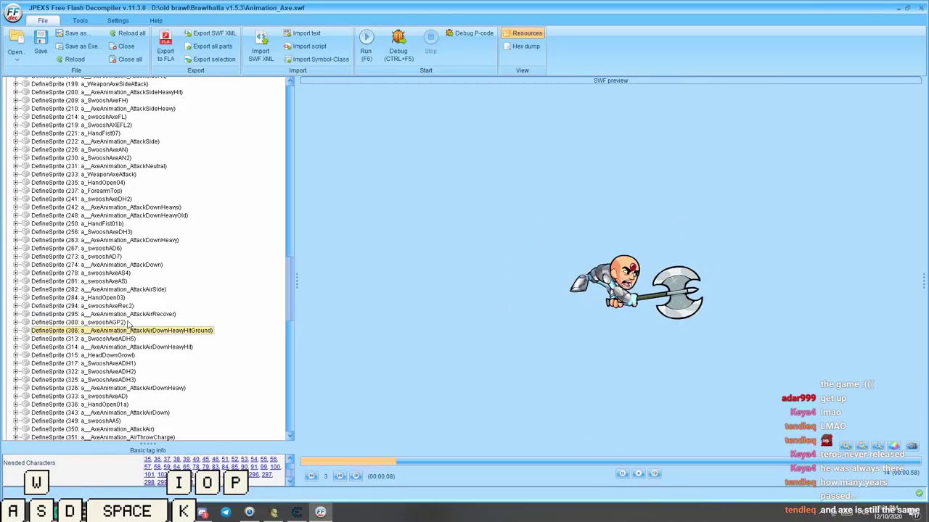
key(Down)
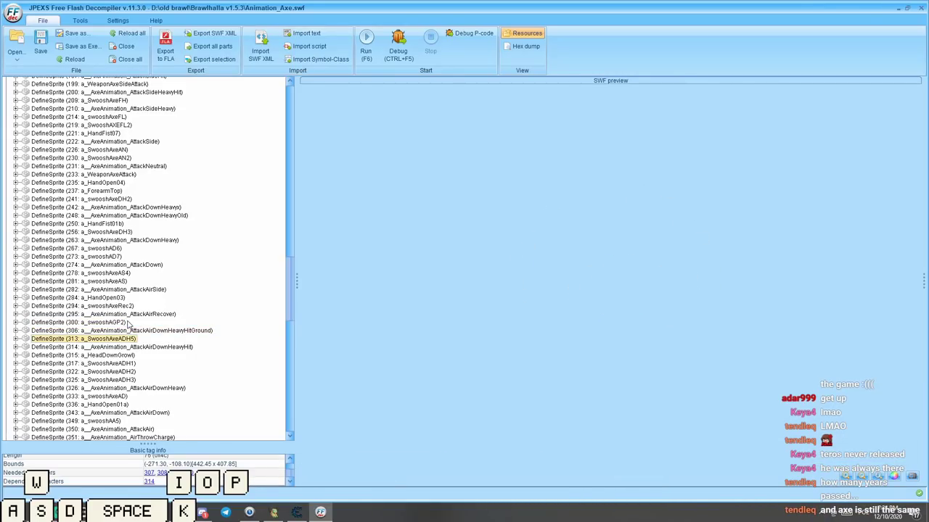
key(Down)
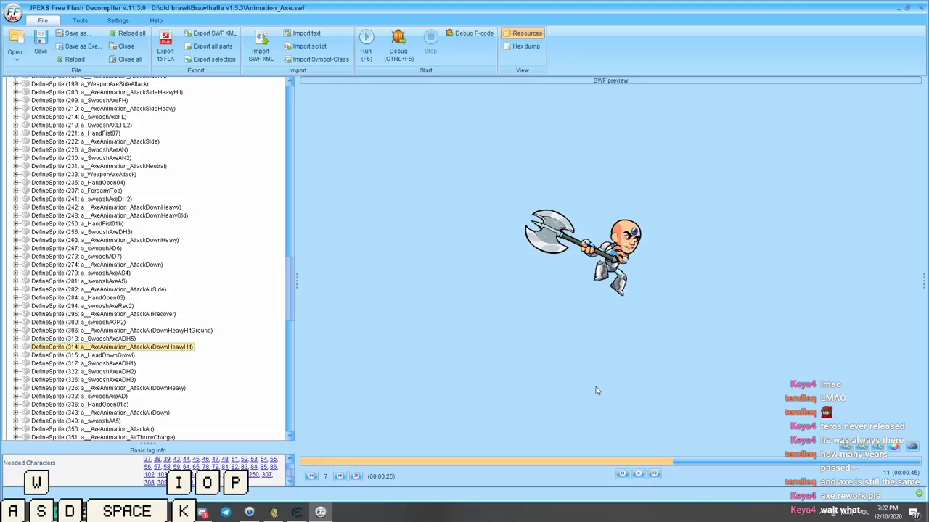
click(107, 356)
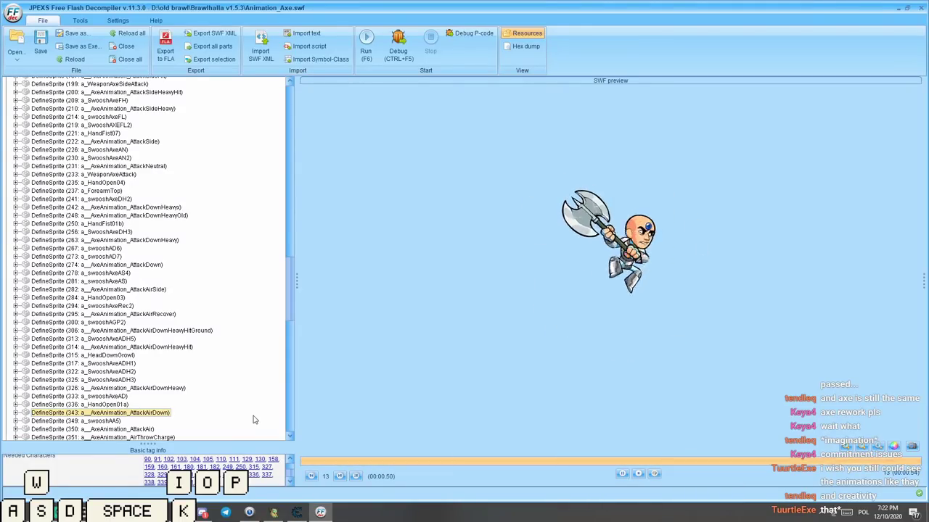
key(Down)
key(Down)
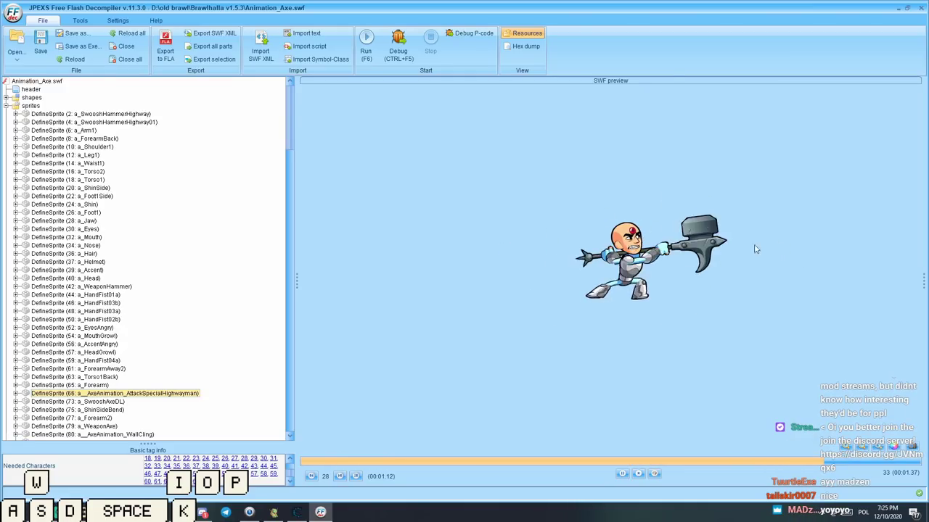
click(30, 106)
scroll(601, 249, down, 3)
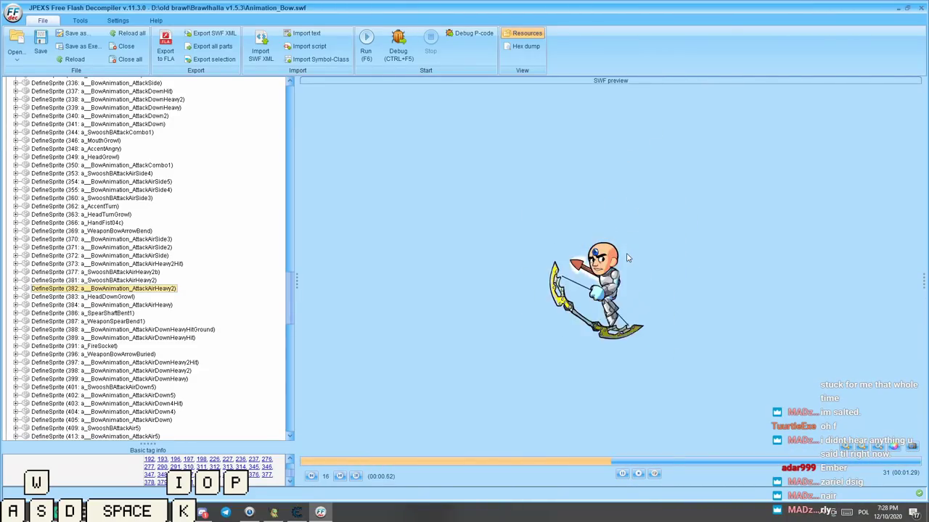
Preview the AttackAirSide, AttackAirSide2 and AttackAirSide3 animations and the WeaponBowArrowBend sprite in Animation_Bow.swf.
click(125, 255)
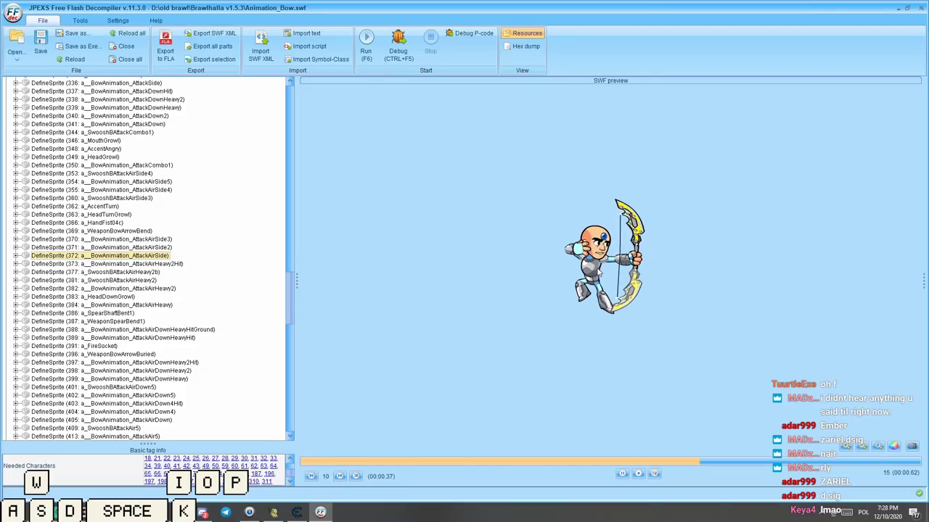
click(172, 248)
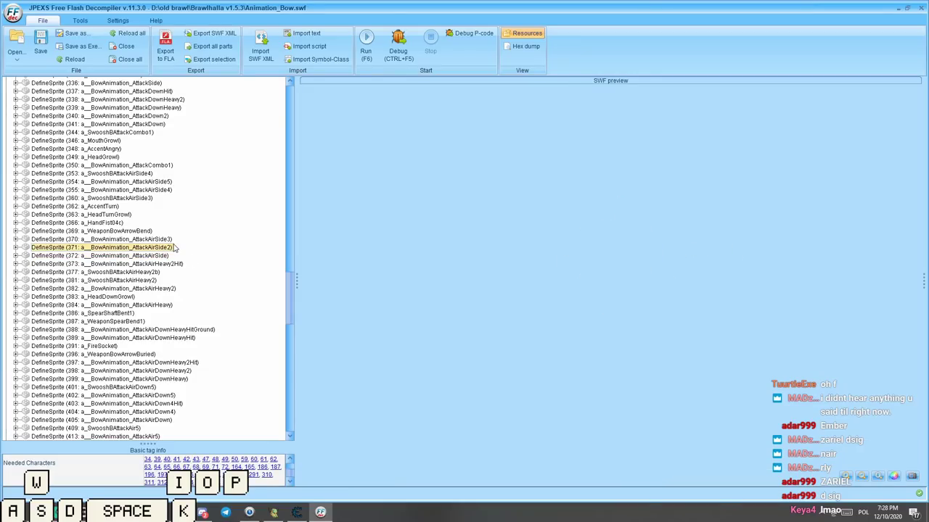
click(155, 240)
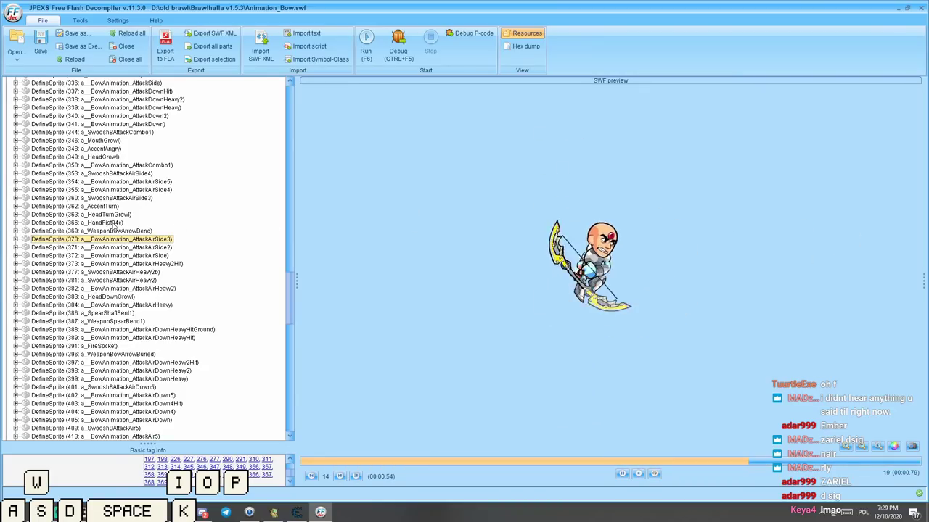
click(114, 231)
scroll(172, 298, up, 2)
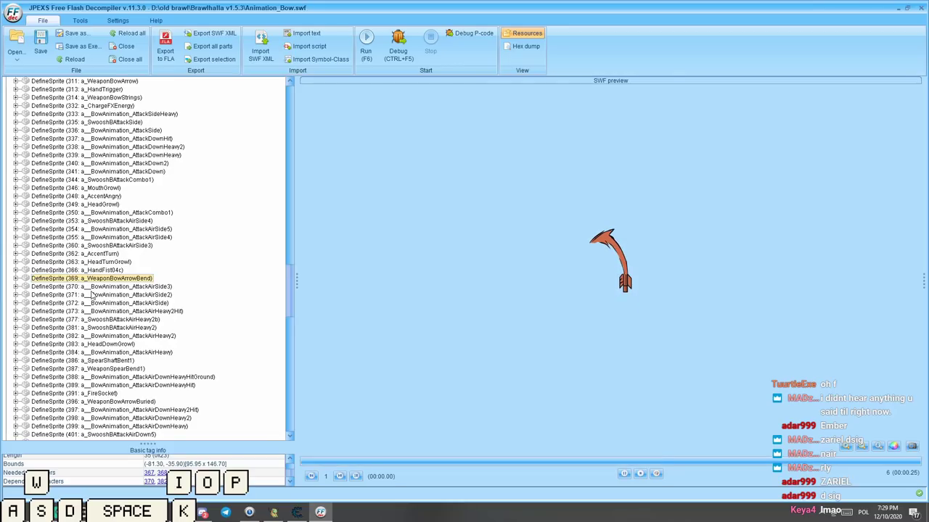
Preview the bow's HeadTurnGrowl sprite and the AttackAirSide5 and AttackAirSide4 animations.
click(121, 263)
scroll(120, 276, up, 4)
click(111, 331)
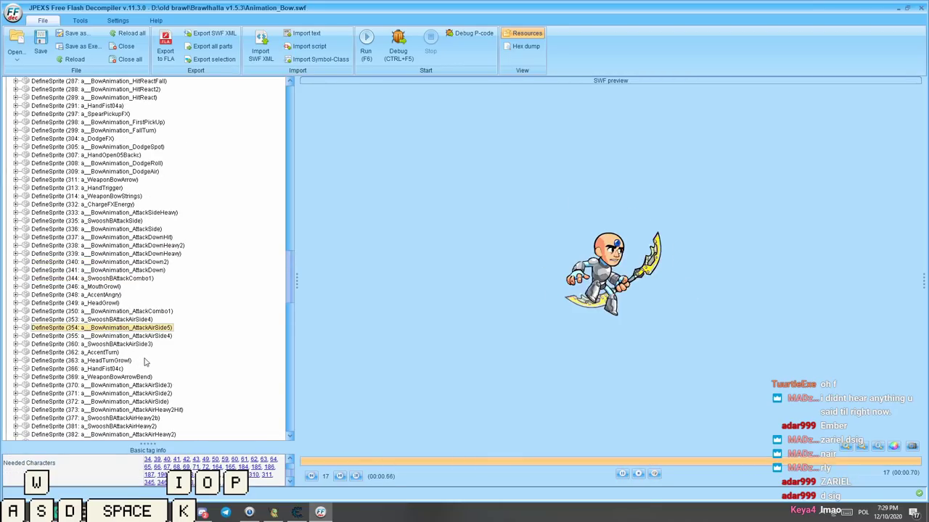
click(155, 336)
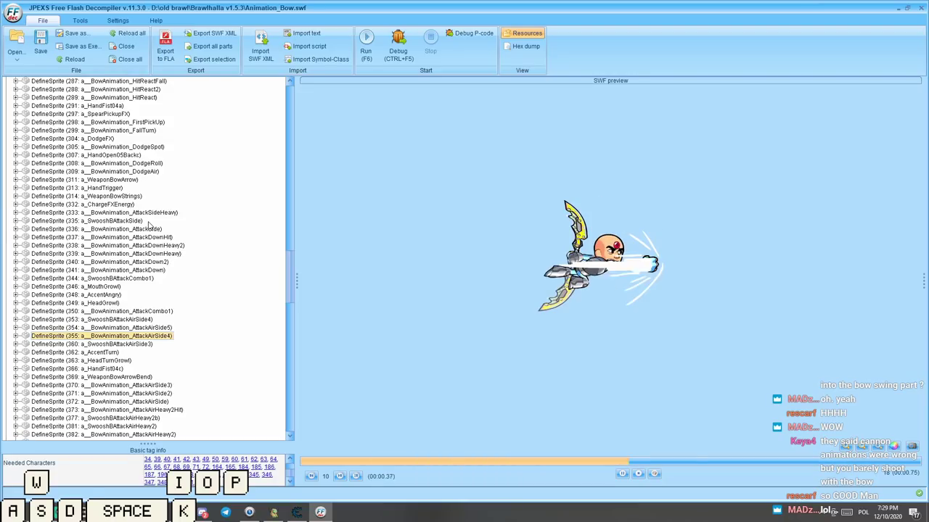
Preview the bow's AttackDown, AttackDown2 and AirThrowCharge animations.
scroll(151, 276, up, 2)
click(153, 320)
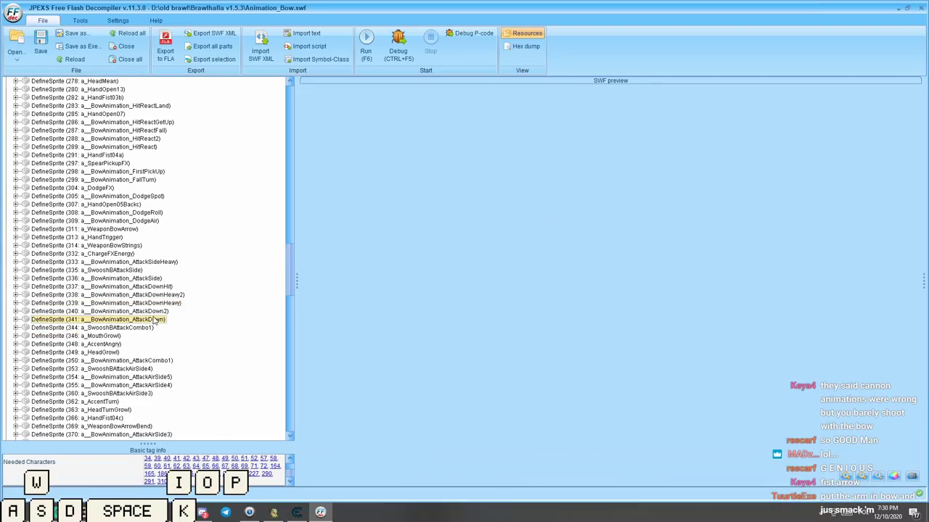
click(159, 312)
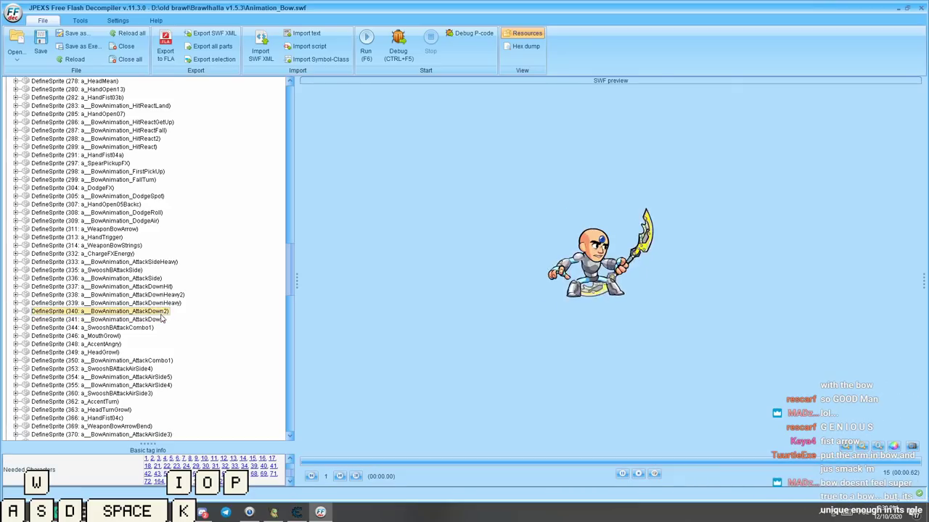
click(161, 321)
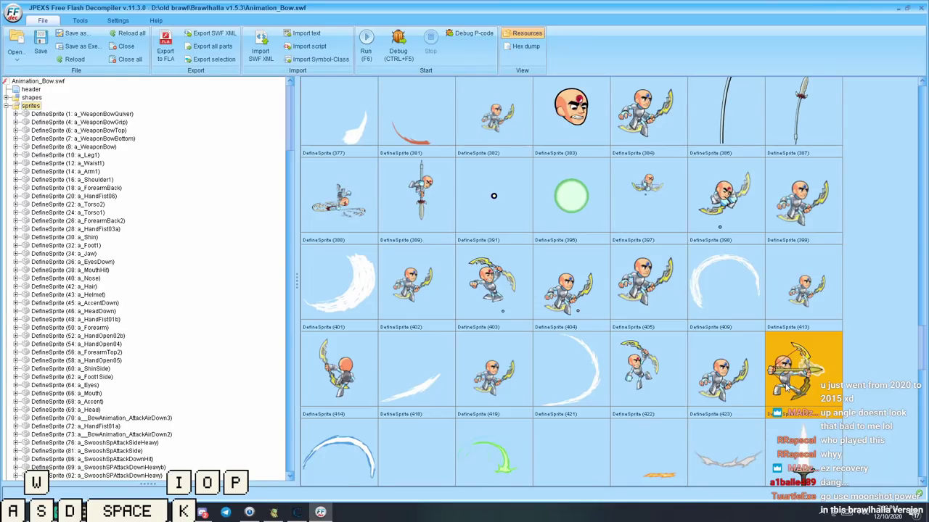
double_click(787, 387)
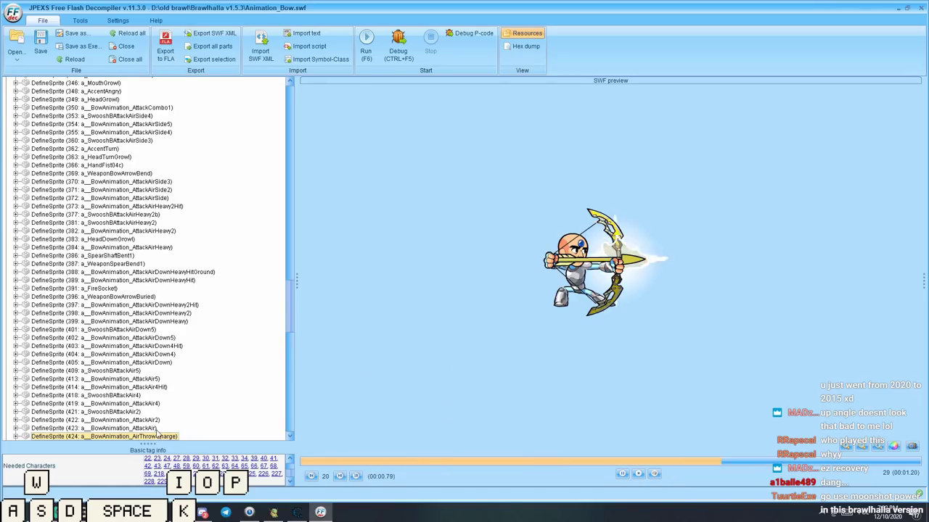
Preview the SwooshTBowThrow2 sprite in Animation_Bow.swf.
scroll(192, 372, down, 5)
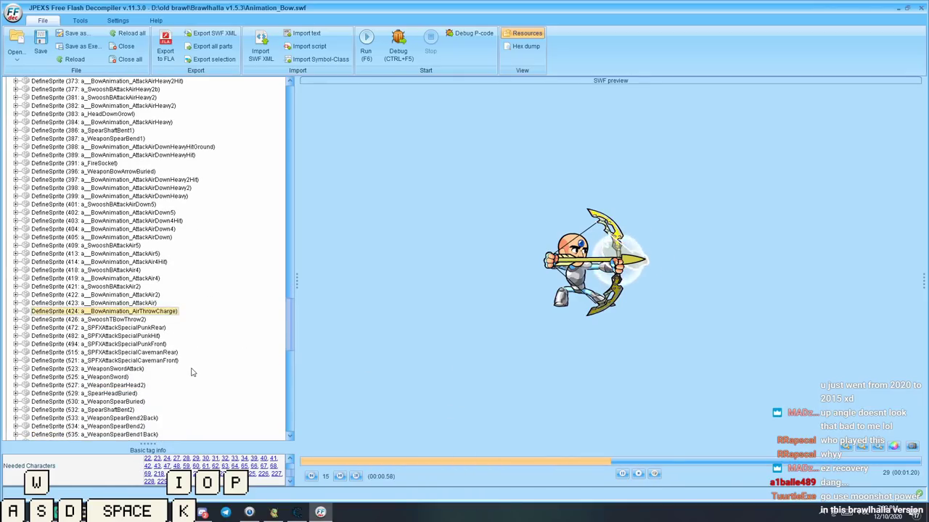
click(114, 319)
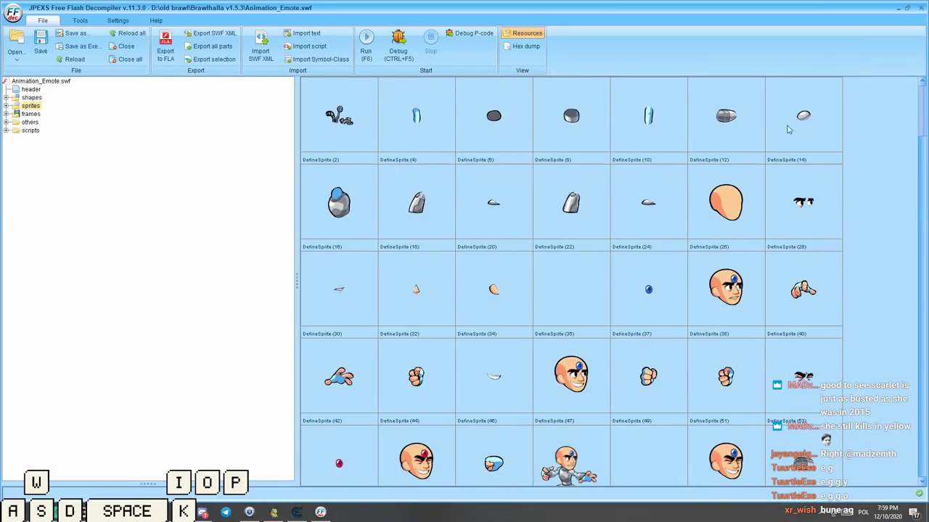
Preview the TauntWin and TauntVandelay emote animations from the sprite overview of Animation_Emote.swf.
click(920, 134)
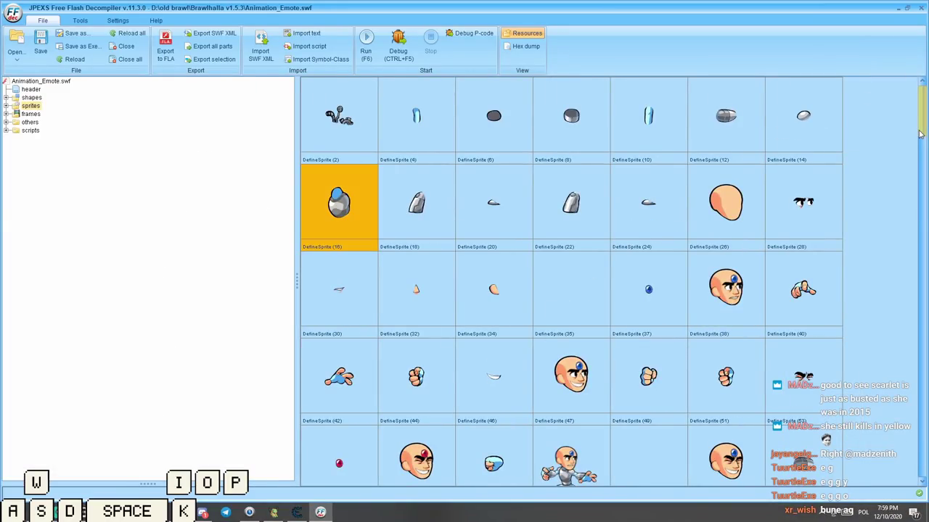
double_click(555, 475)
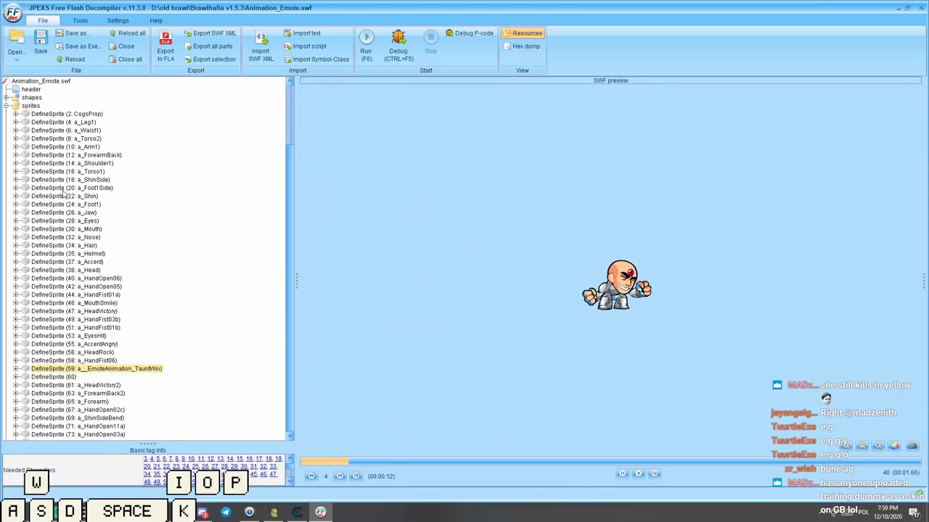
click(37, 106)
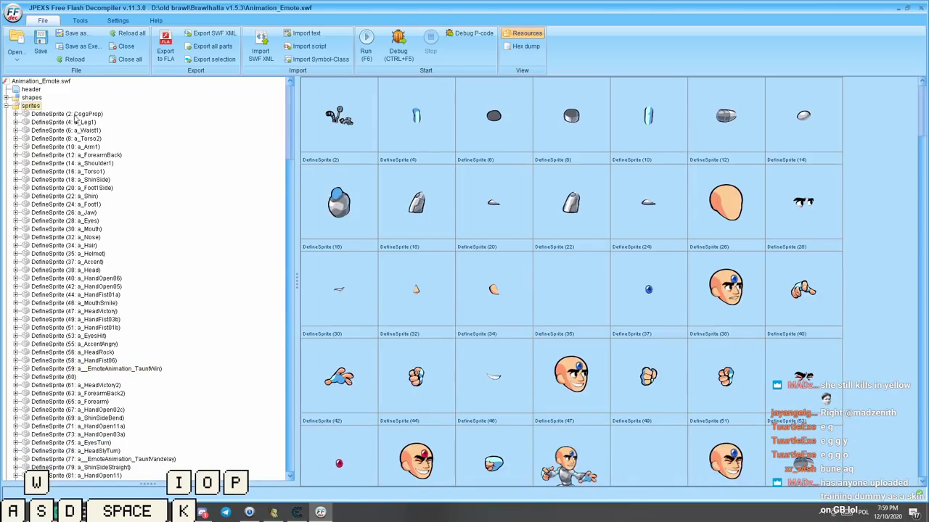
drag(923, 133, 925, 161)
double_click(341, 366)
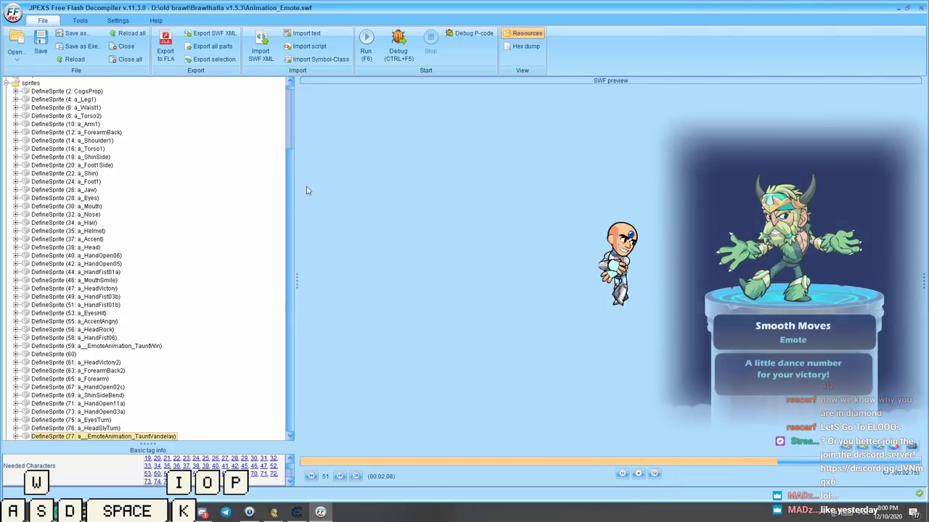
Find the TauntSlowClap emote animation among the sprites and preview it.
drag(288, 125, 288, 169)
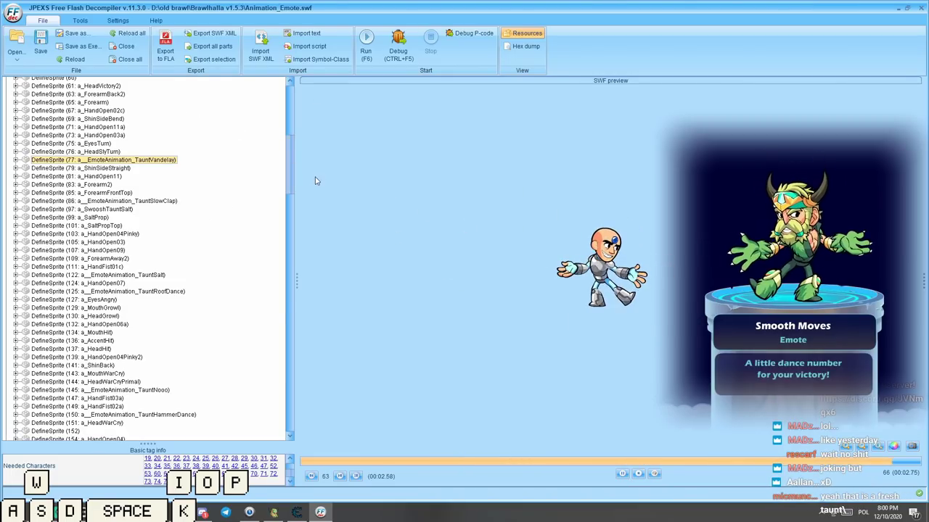
scroll(291, 184, down, 1)
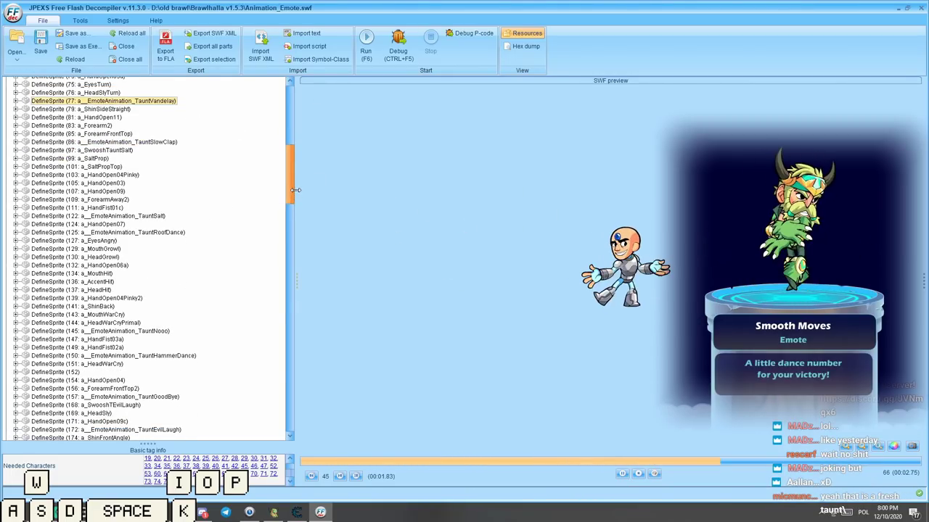
scroll(285, 183, down, 1)
click(145, 148)
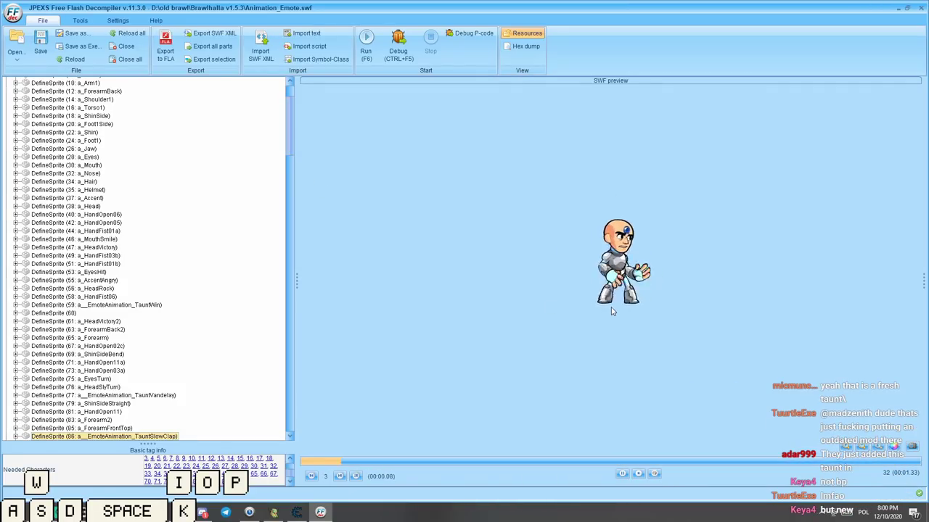
Return to the emote sprite overview and preview the TauntSalt and TauntRoofDance animations.
scroll(290, 135, up, 3)
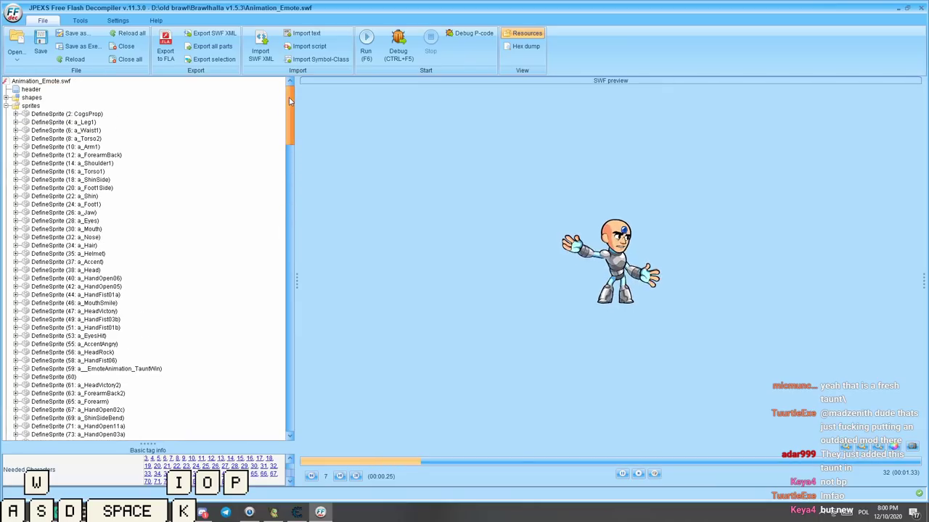
click(31, 107)
scroll(871, 190, down, 3)
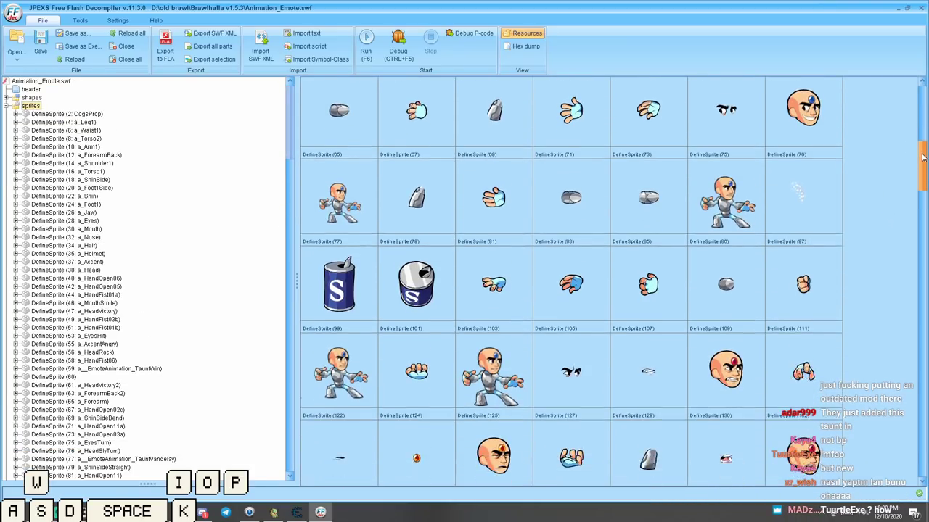
click(329, 265)
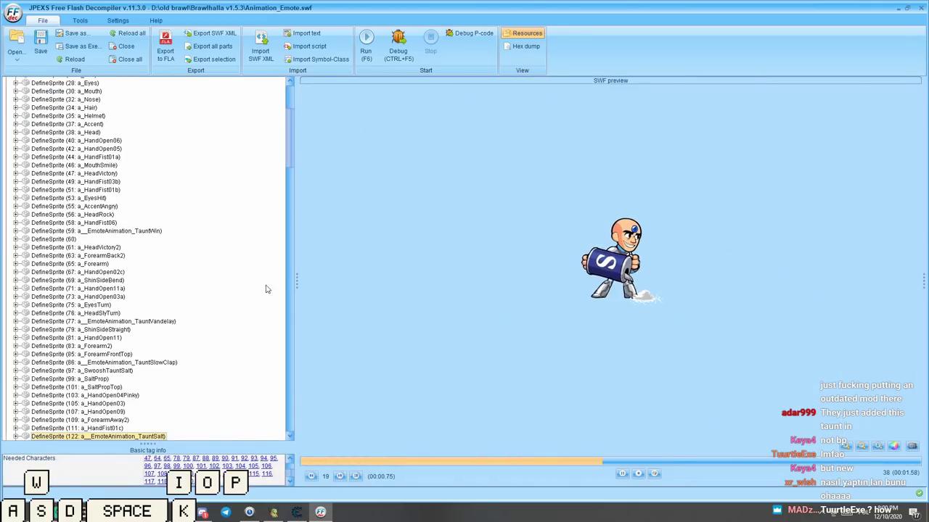
click(132, 435)
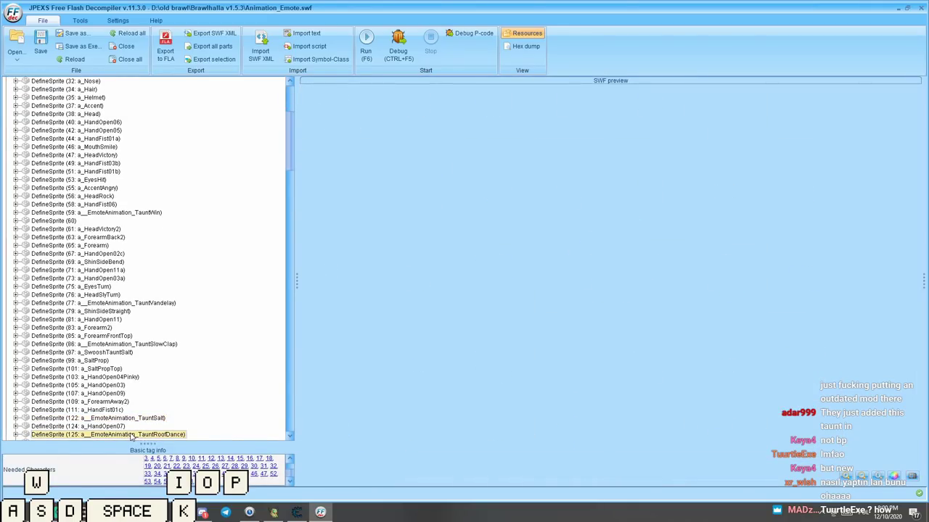
Return to the emote sprite overview and preview the unnamed DefineSprite (152).
scroll(73, 276, up, 7)
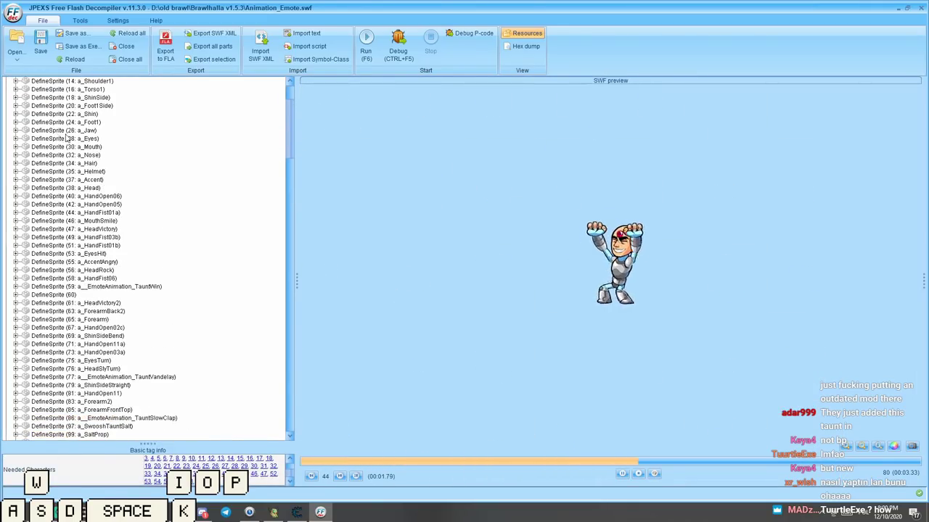
click(27, 106)
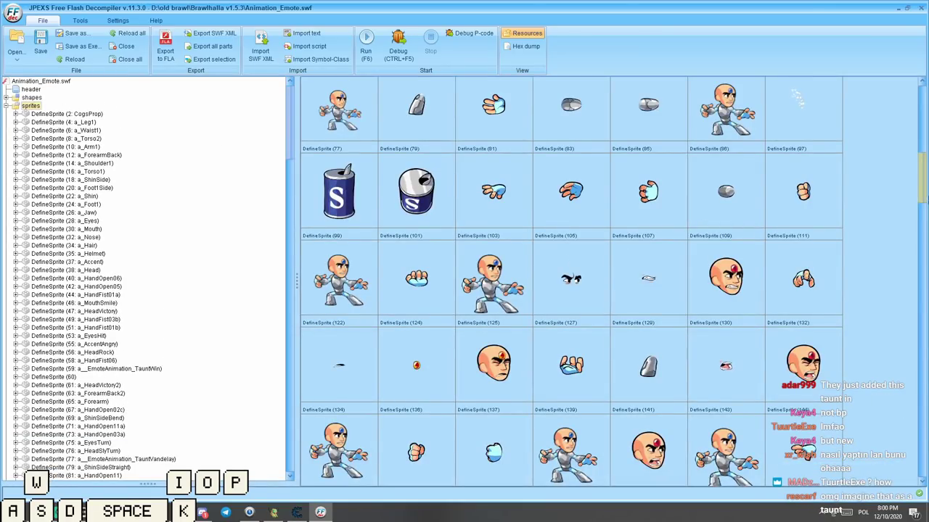
scroll(759, 209, down, 5)
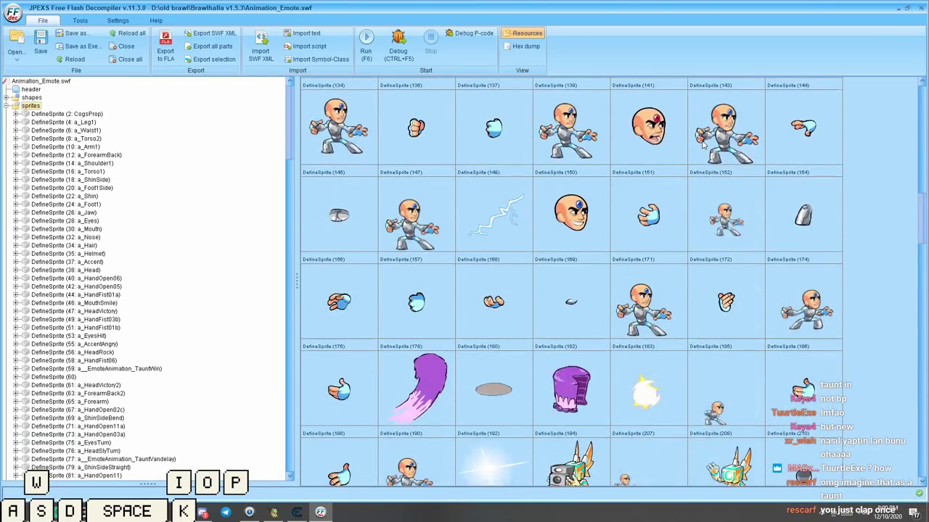
double_click(702, 144)
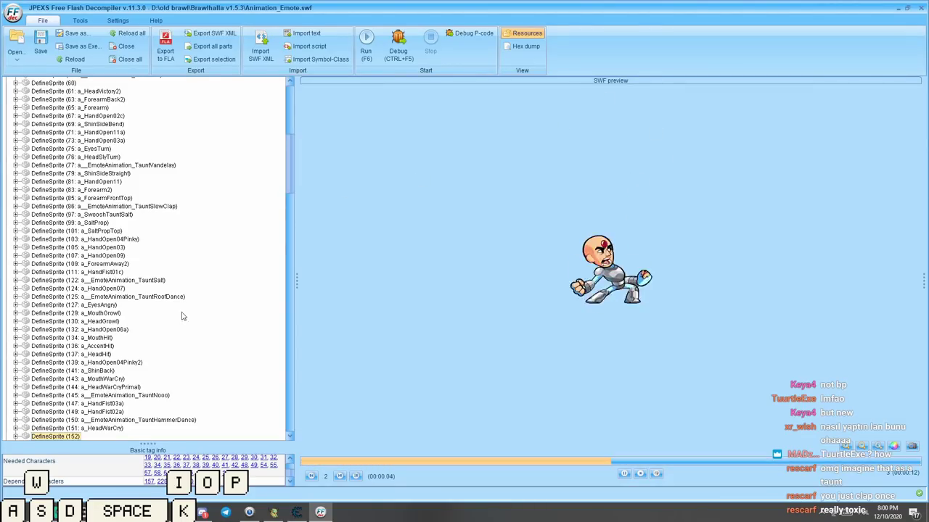
Preview the TauntGoodBye emote animation and the HeadSly sprite.
scroll(172, 323, down, 2)
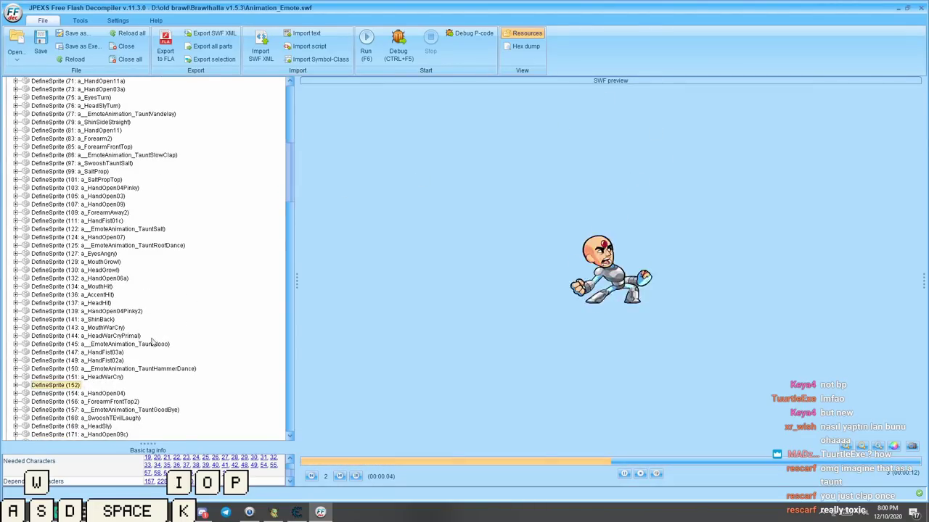
click(118, 410)
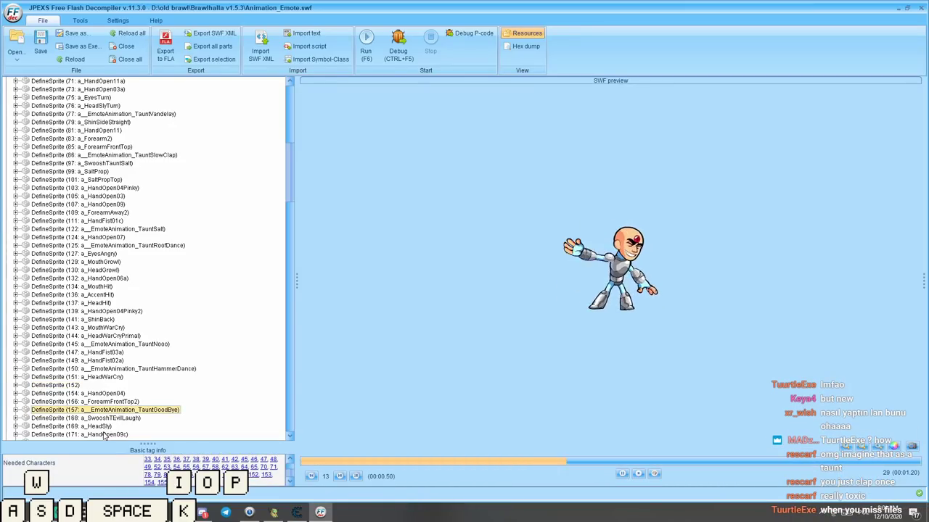
click(101, 426)
View the shapes overview of Animation_Emote.swf and return to the sprite overview.
scroll(101, 327, up, 20)
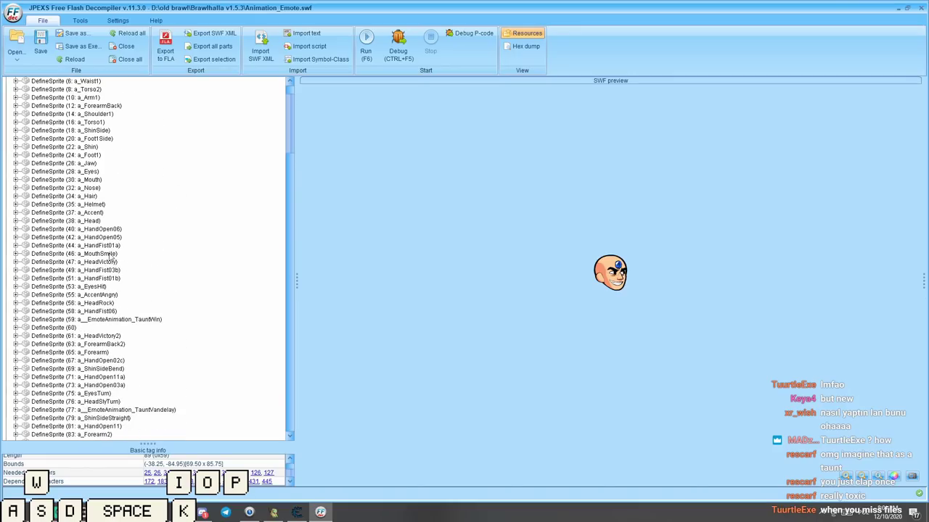
scroll(41, 163, up, 2)
click(31, 97)
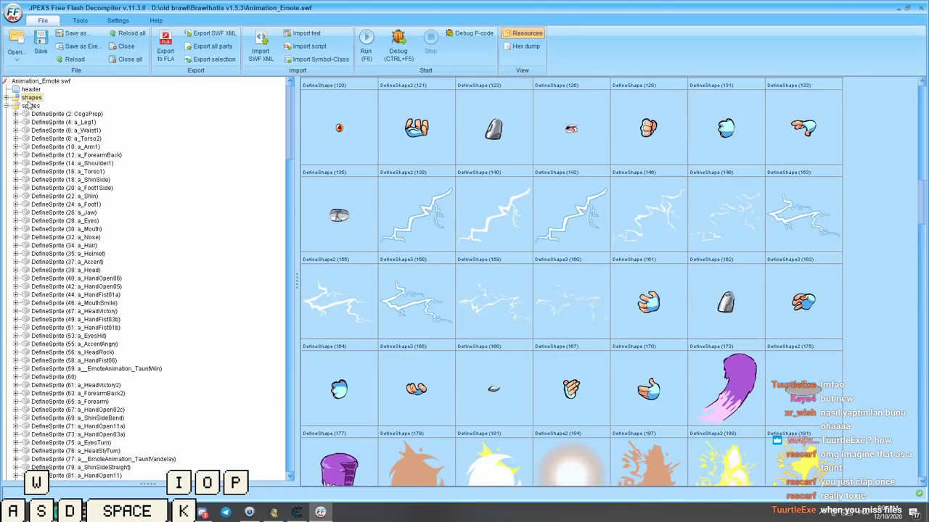
click(30, 106)
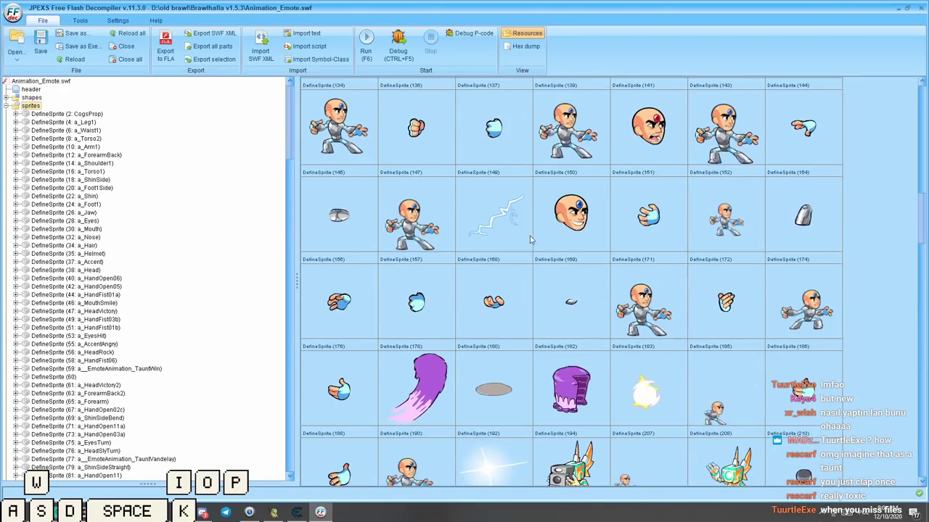
Preview the TauntGoodBye animation again, followed by TauntEvilLaugh and TauntCossackDance.
double_click(404, 222)
scroll(220, 349, down, 3)
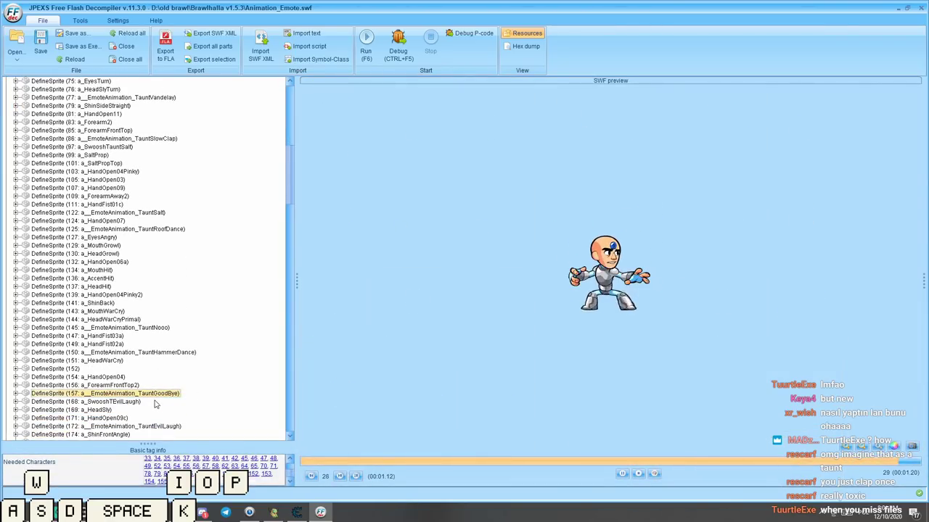
click(150, 402)
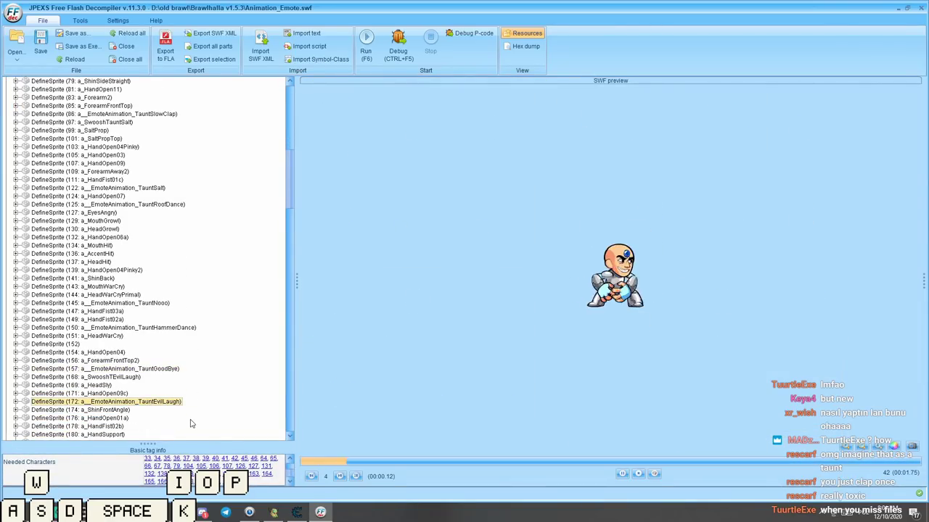
scroll(187, 417, down, 2)
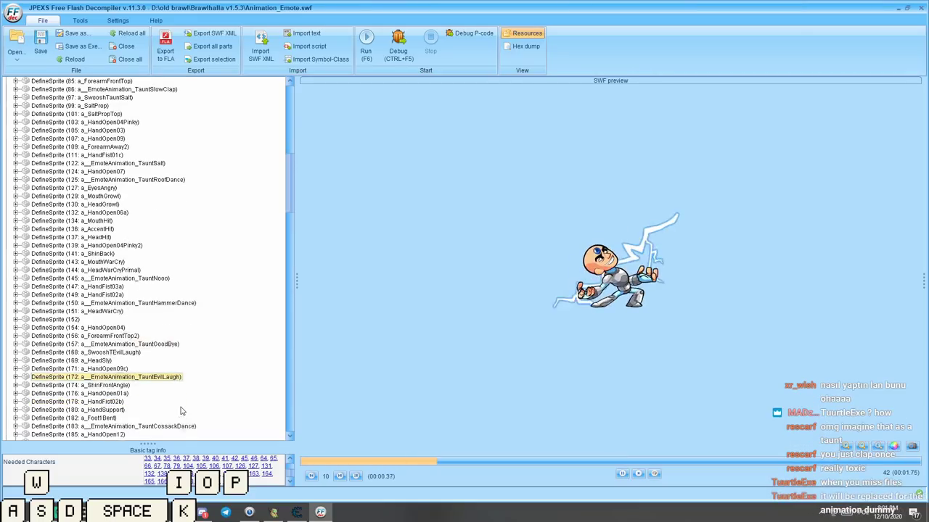
click(150, 402)
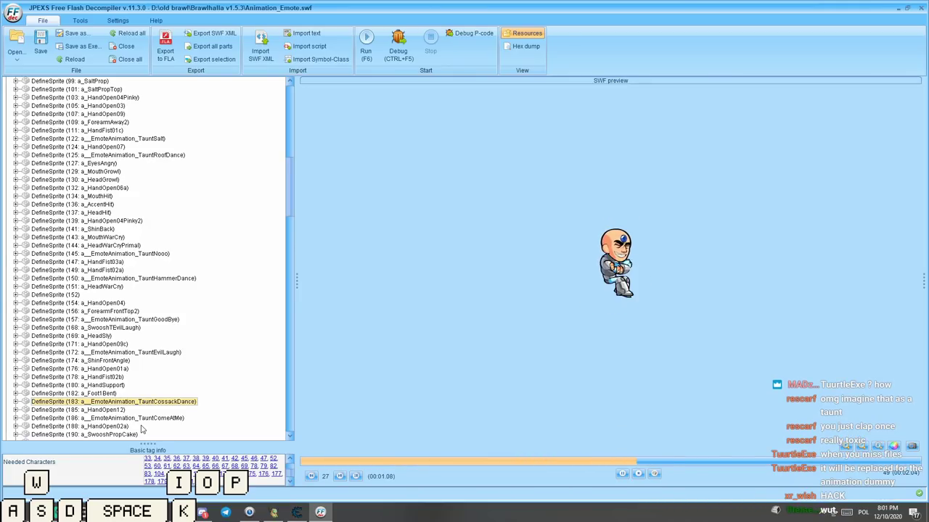
Preview the TauntComeAtMe and TauntCakeBoss emote animations.
click(174, 419)
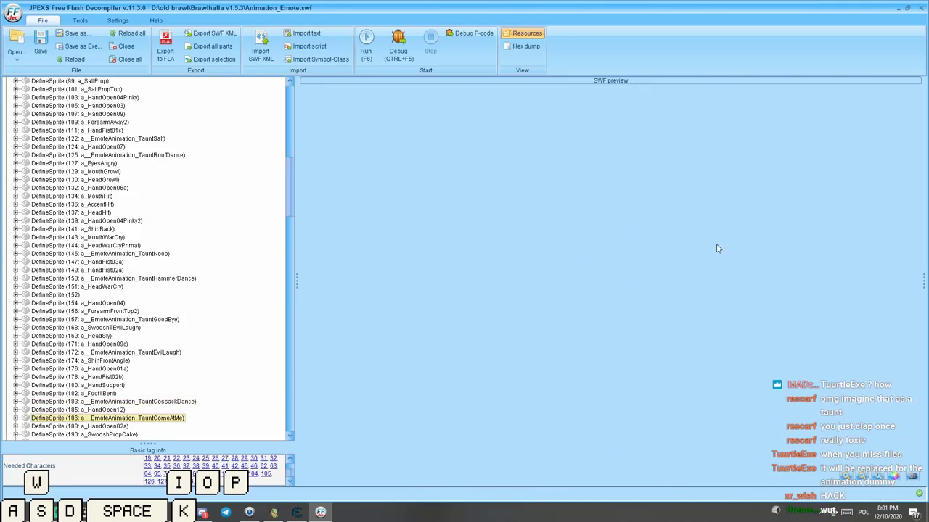
scroll(84, 363, down, 1)
scroll(123, 394, down, 1)
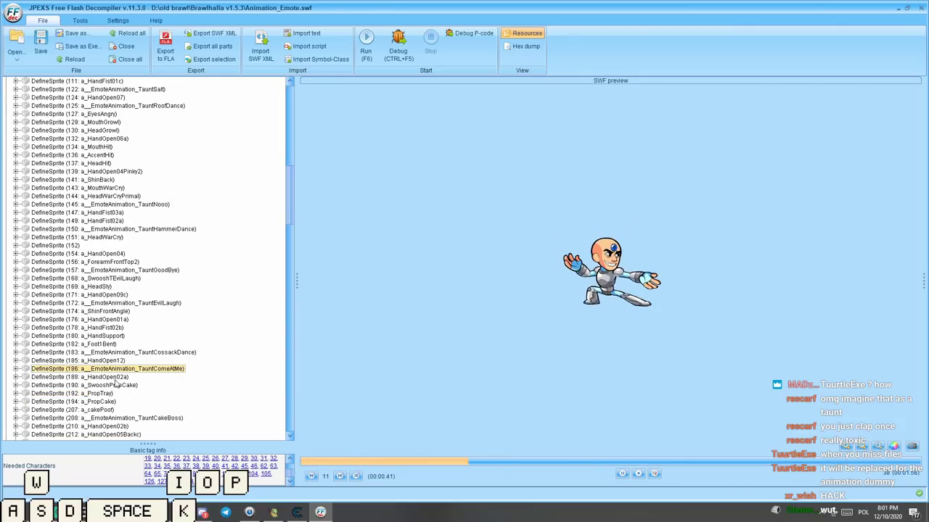
click(120, 419)
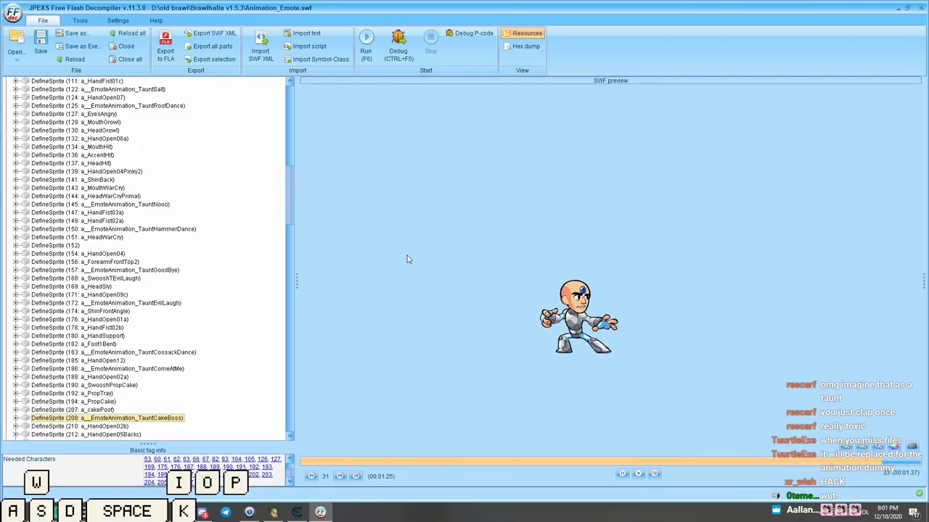
Preview the TauntBow and TauntBotPicture emote animations and the SwooshTauntBotHighFive sprite.
scroll(174, 341, down, 3)
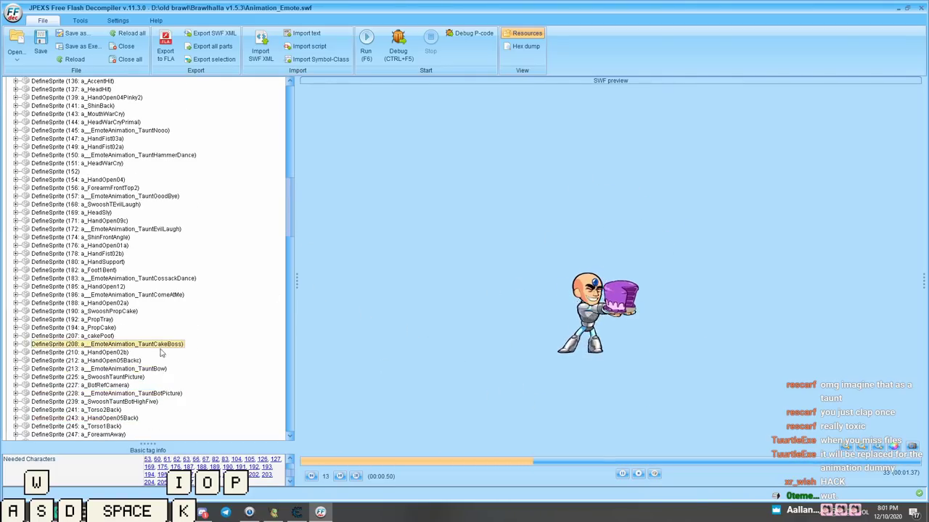
click(143, 368)
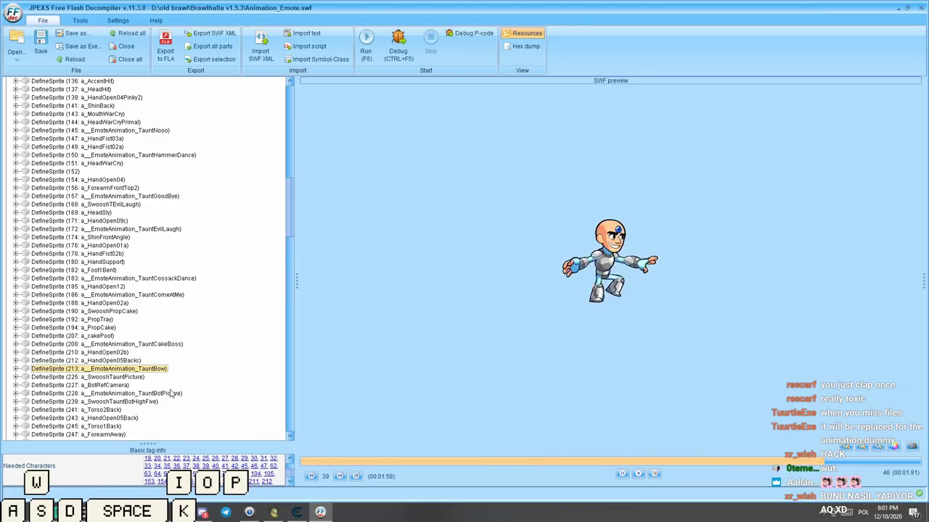
click(167, 394)
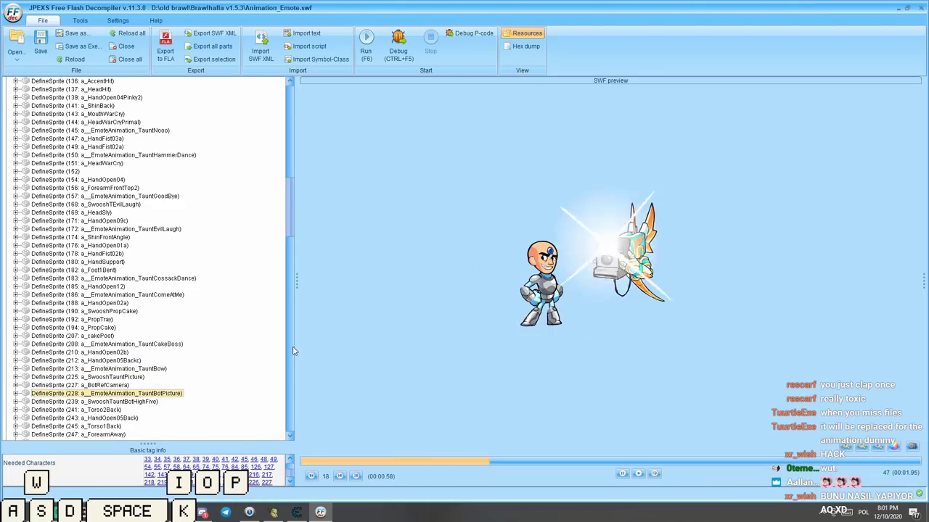
click(184, 401)
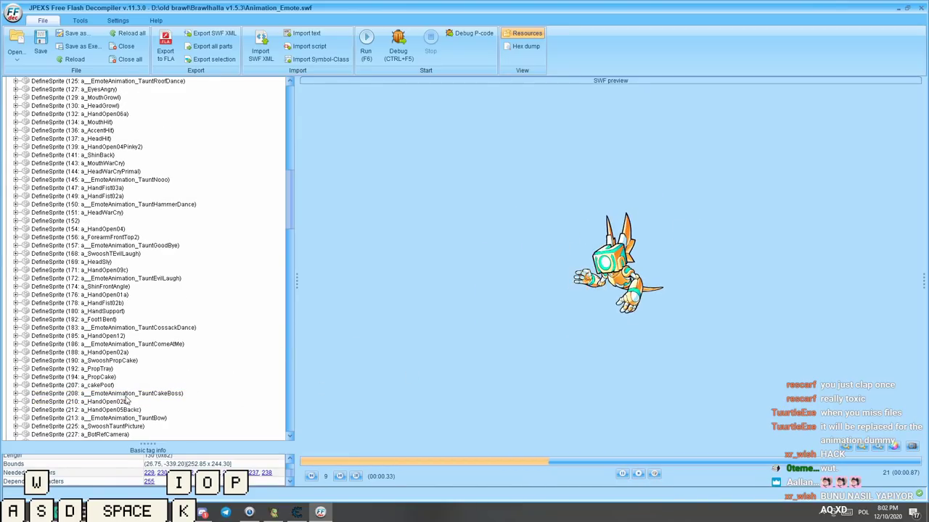
scroll(127, 405, down, 2)
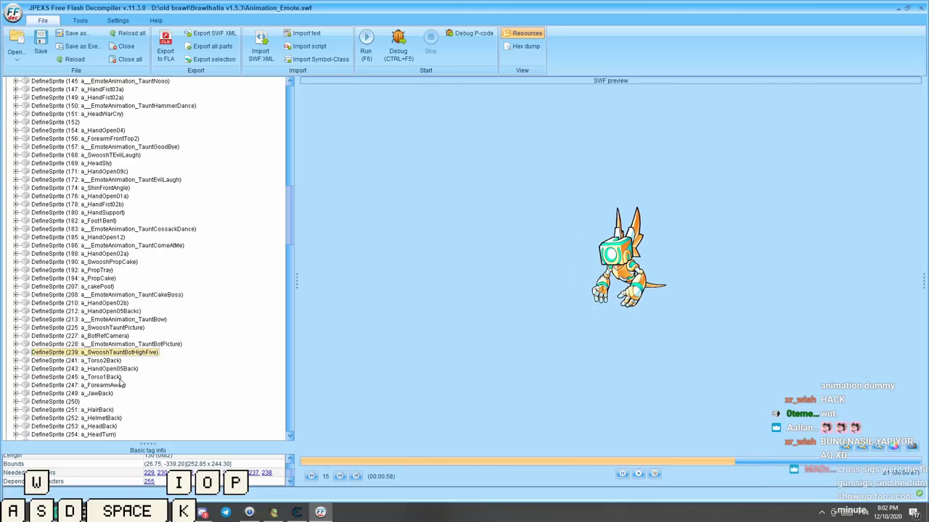
scroll(123, 370, down, 2)
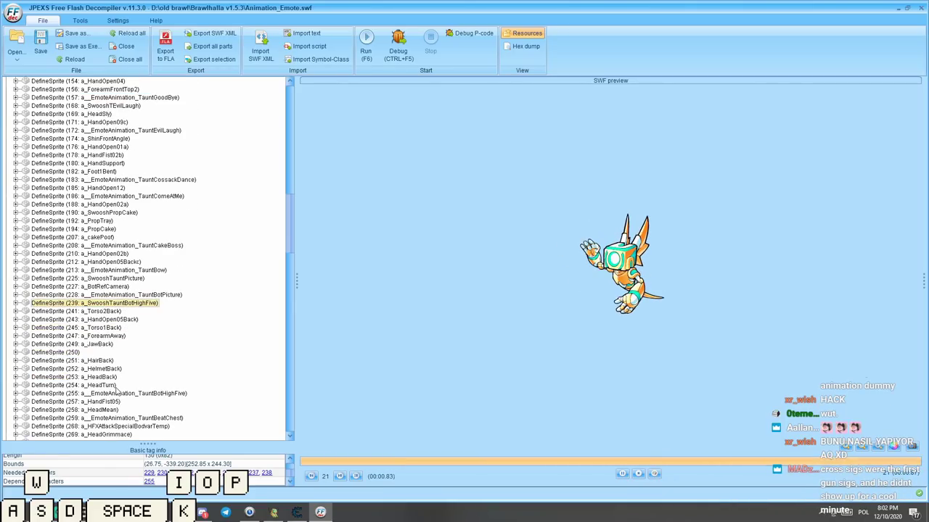
Preview the TauntBotHighFive and TauntBeatChest emote animations.
click(162, 394)
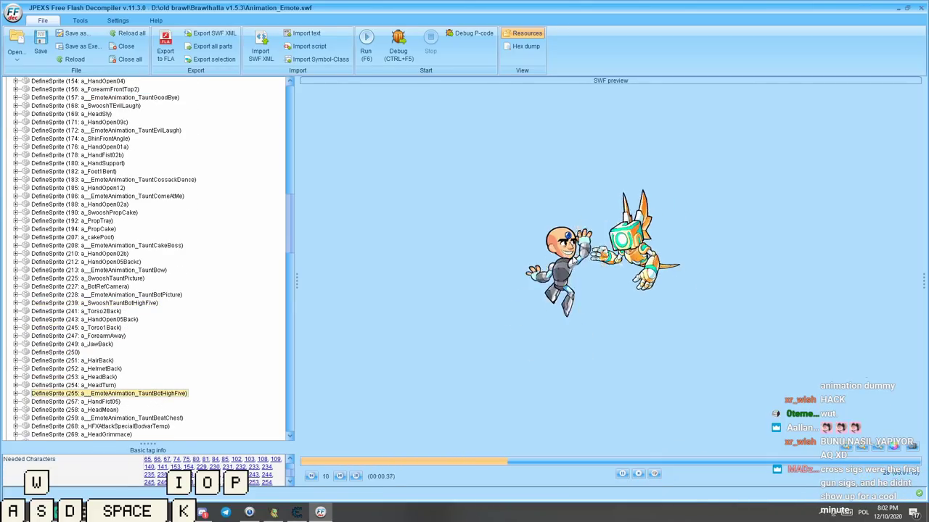
scroll(93, 403, down, 1)
click(148, 394)
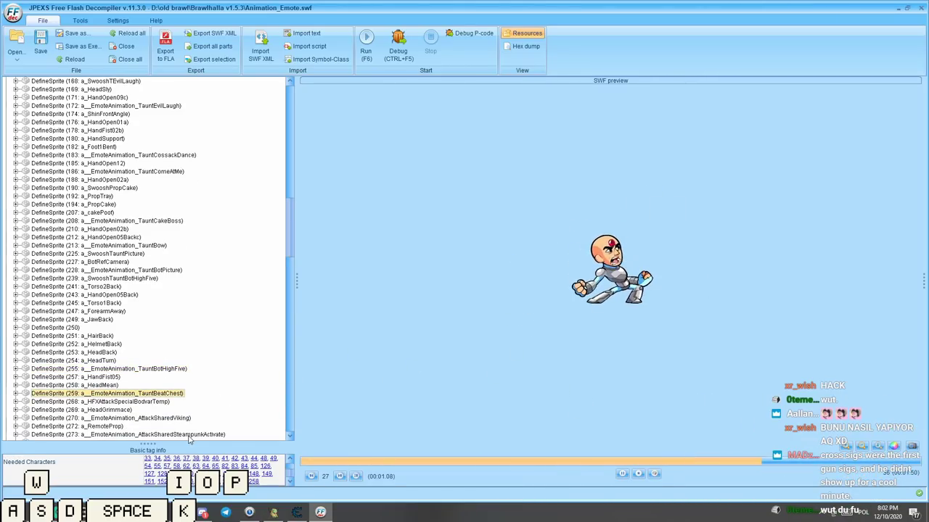
Preview the AttackSharedViking, AttackSharedSteampunkActivate and AttackSharedSteampunk emote animations.
click(169, 418)
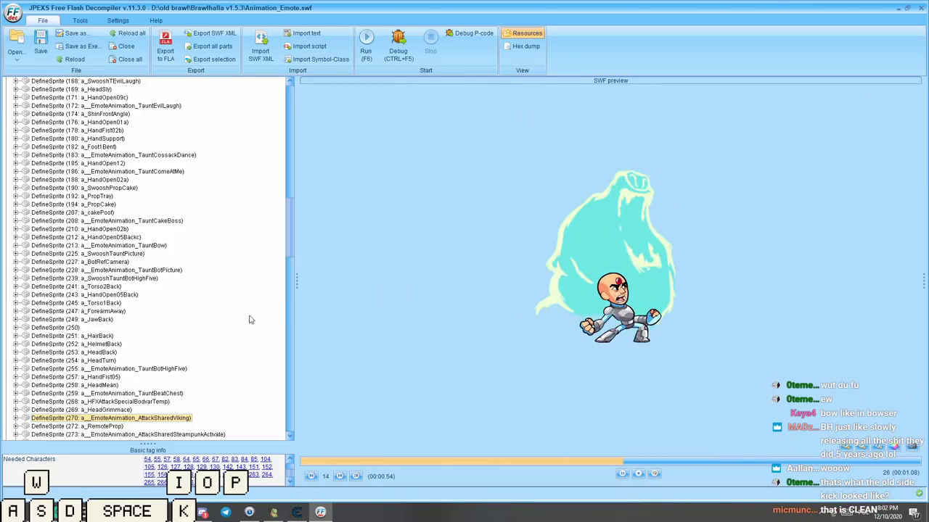
click(217, 435)
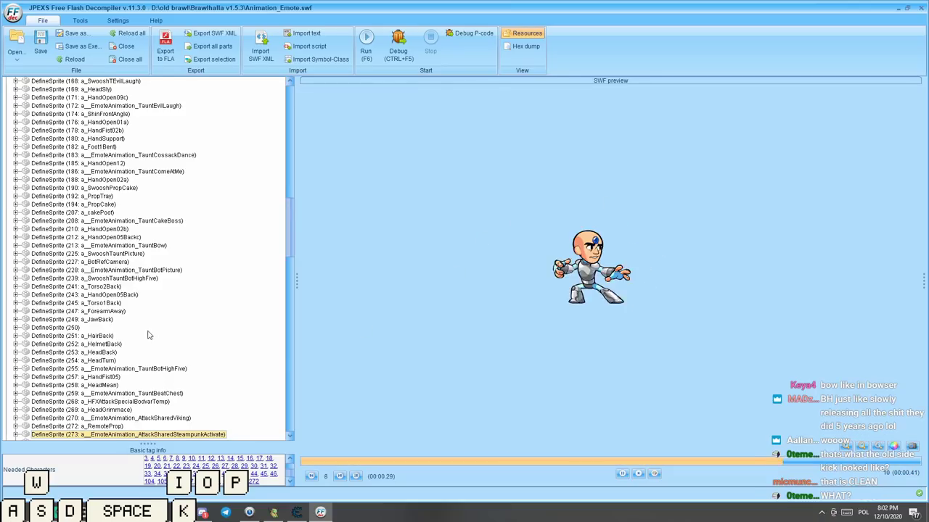
scroll(125, 355, down, 2)
click(174, 418)
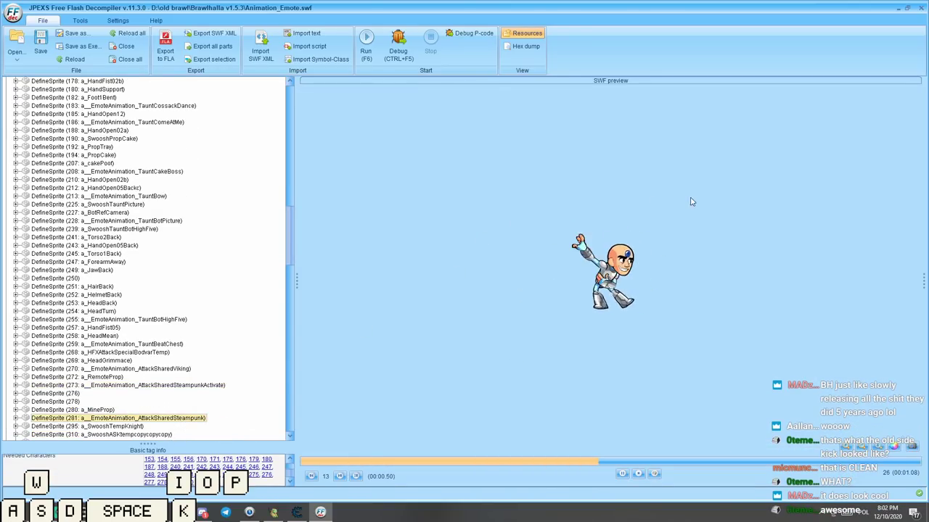
Preview the AttackSharedKnight emote animation, followed by EmoteWin and EmoteLose.
scroll(215, 341, down, 2)
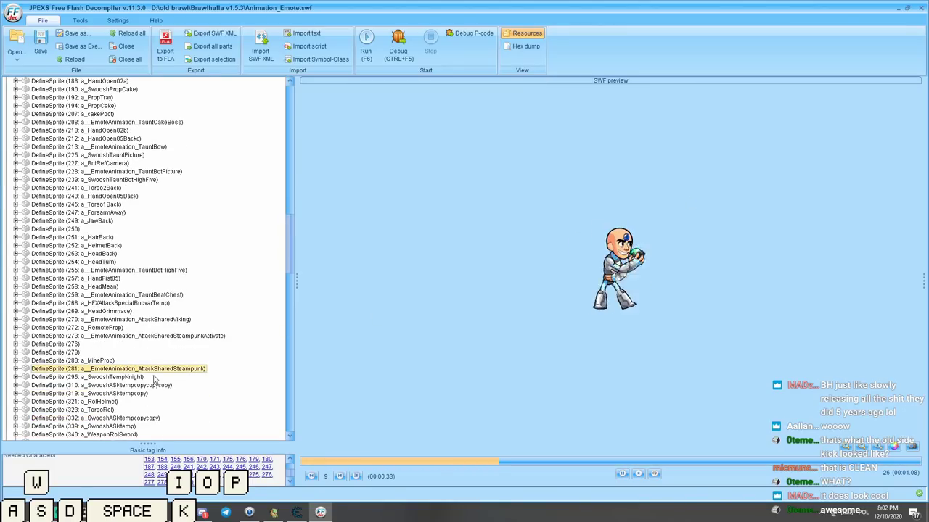
scroll(139, 414, down, 1)
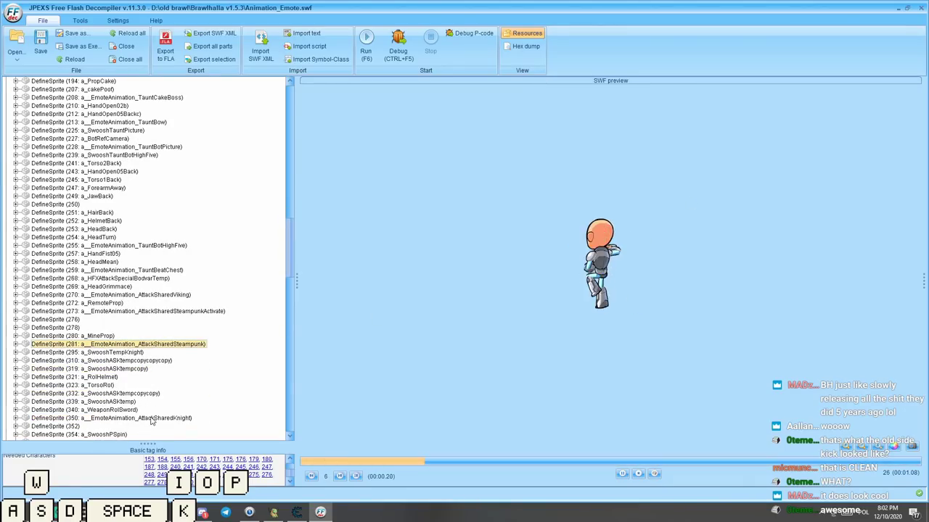
click(151, 419)
scroll(149, 413, down, 2)
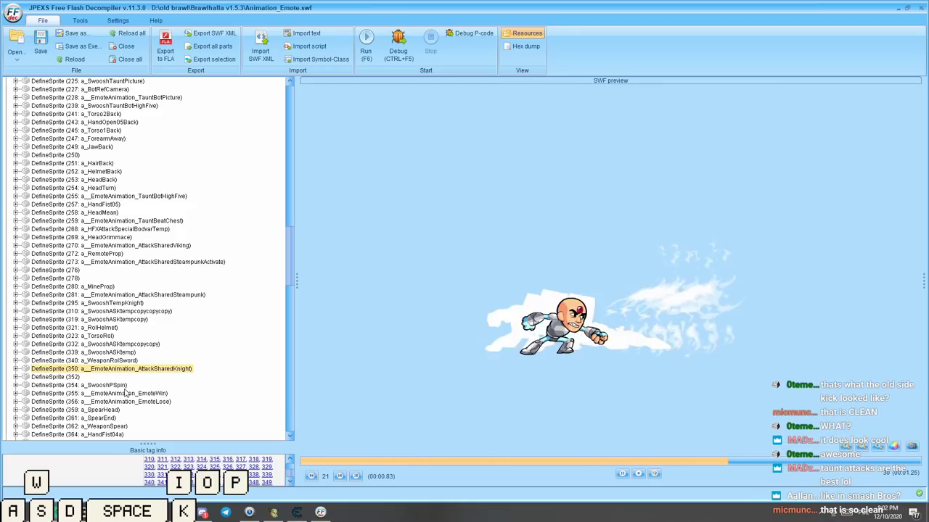
click(159, 394)
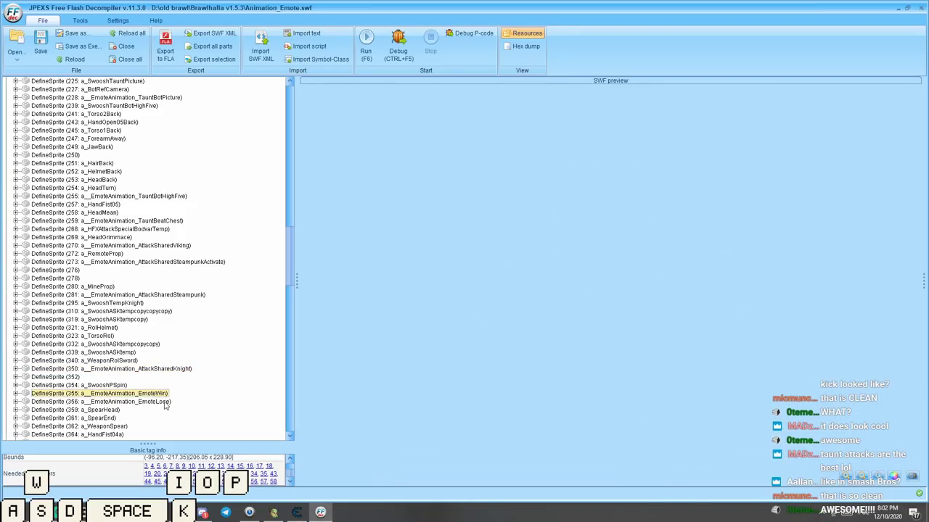
click(165, 404)
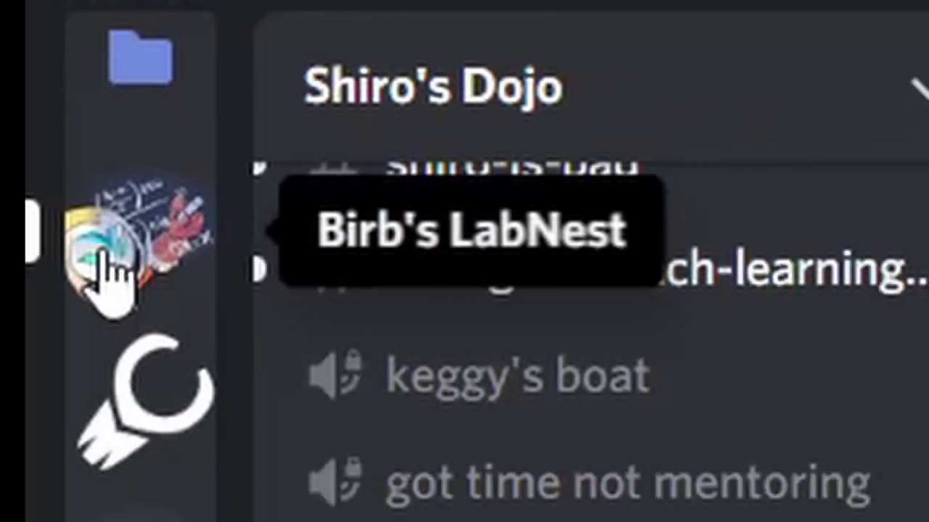
Switch to Discord, open the Birb's LabNest server and search its #ask-birb-about-shiz channel for "google it".
click(171, 345)
click(846, 13)
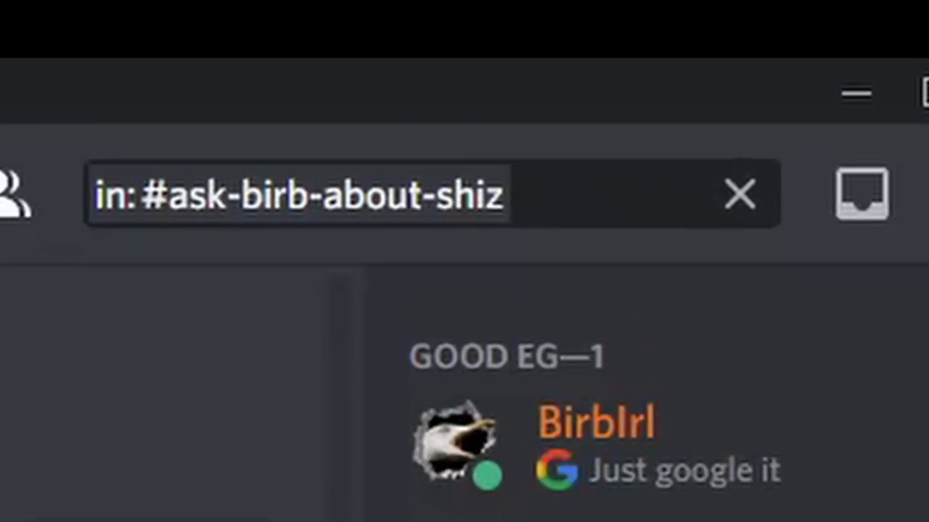
text(google it)
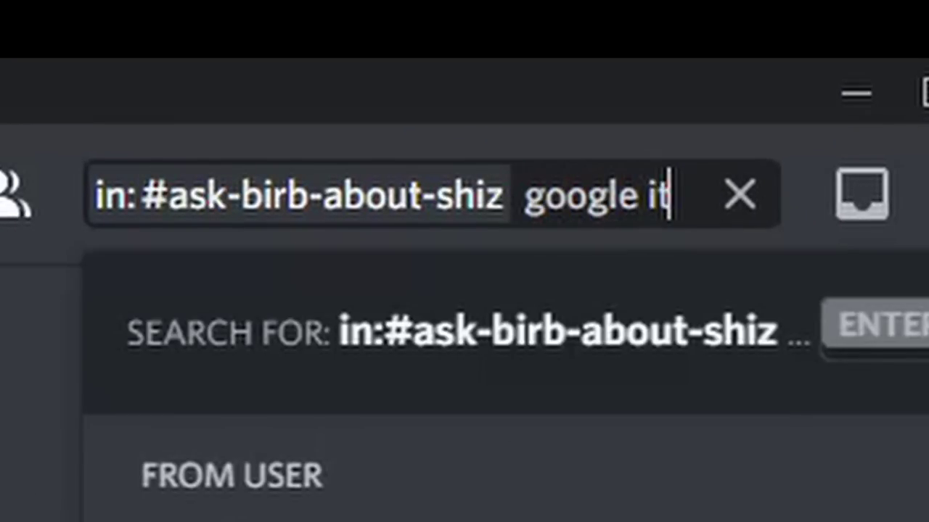
key(Return)
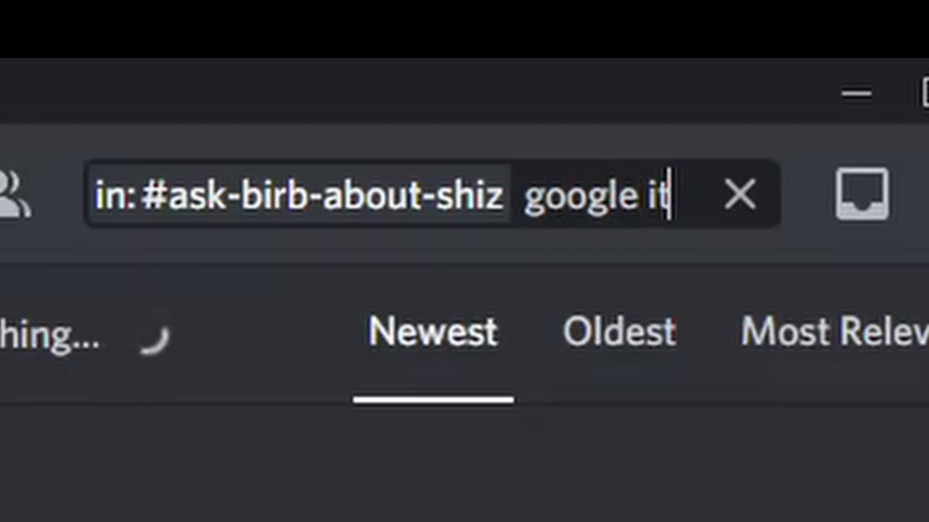